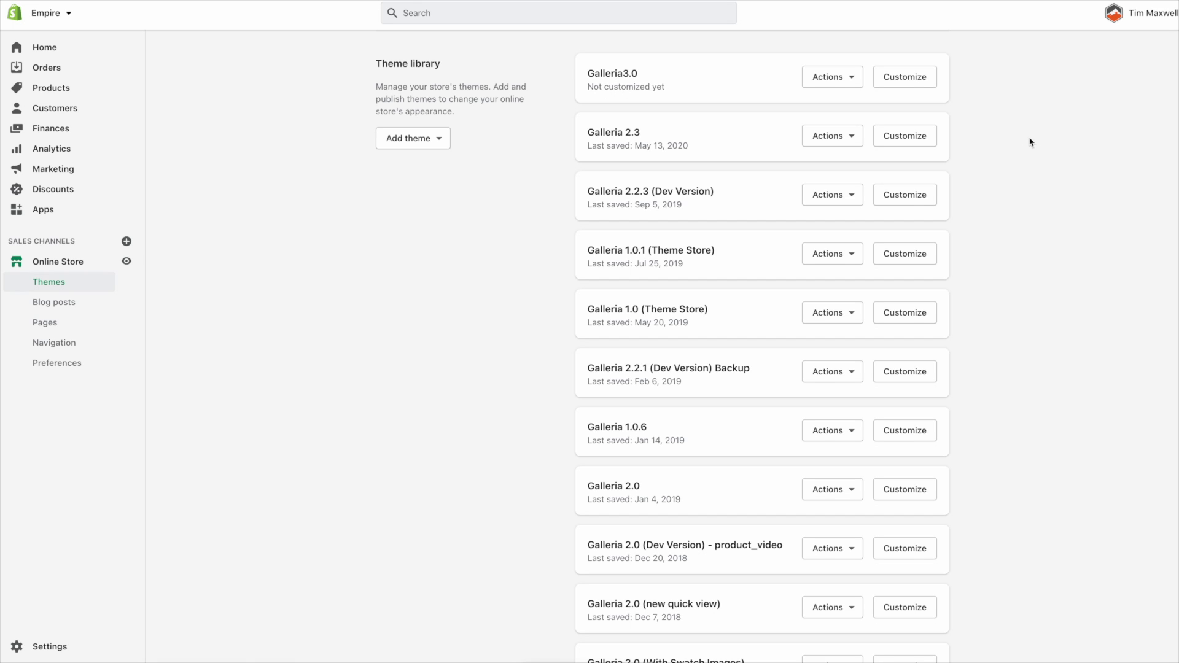
Step: Open the Galleria3.0 theme for customization and switch the edited template to Default collection
{"action": "left_click", "coordinate": [907, 82]}
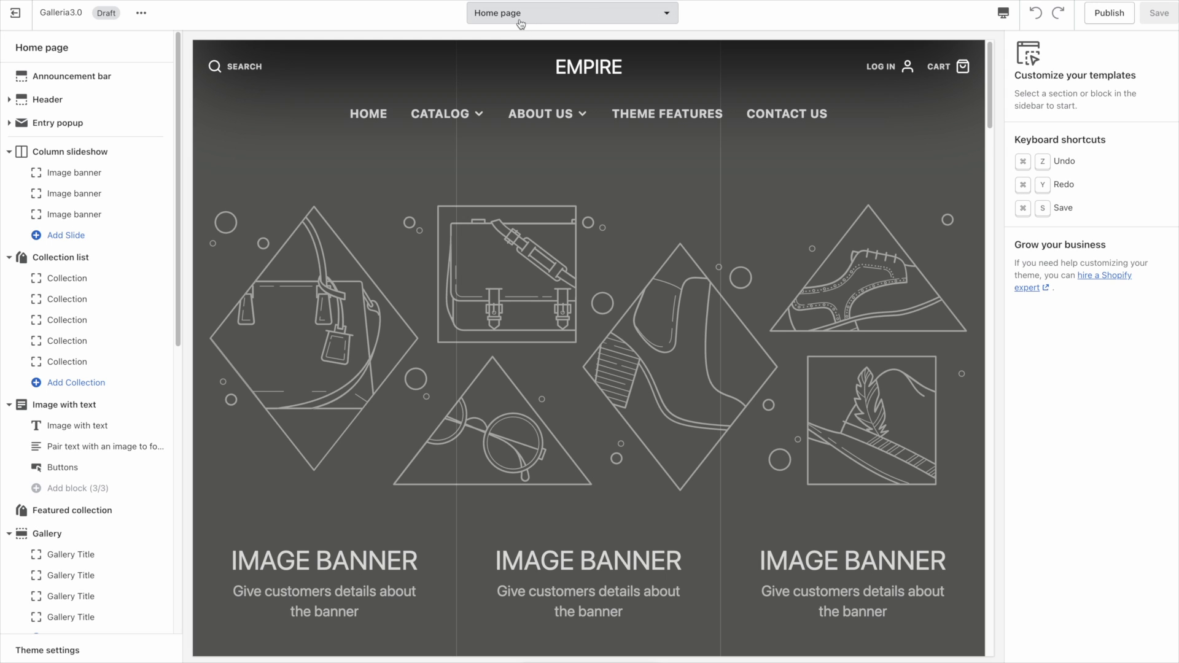
{"action": "left_click", "coordinate": [574, 20]}
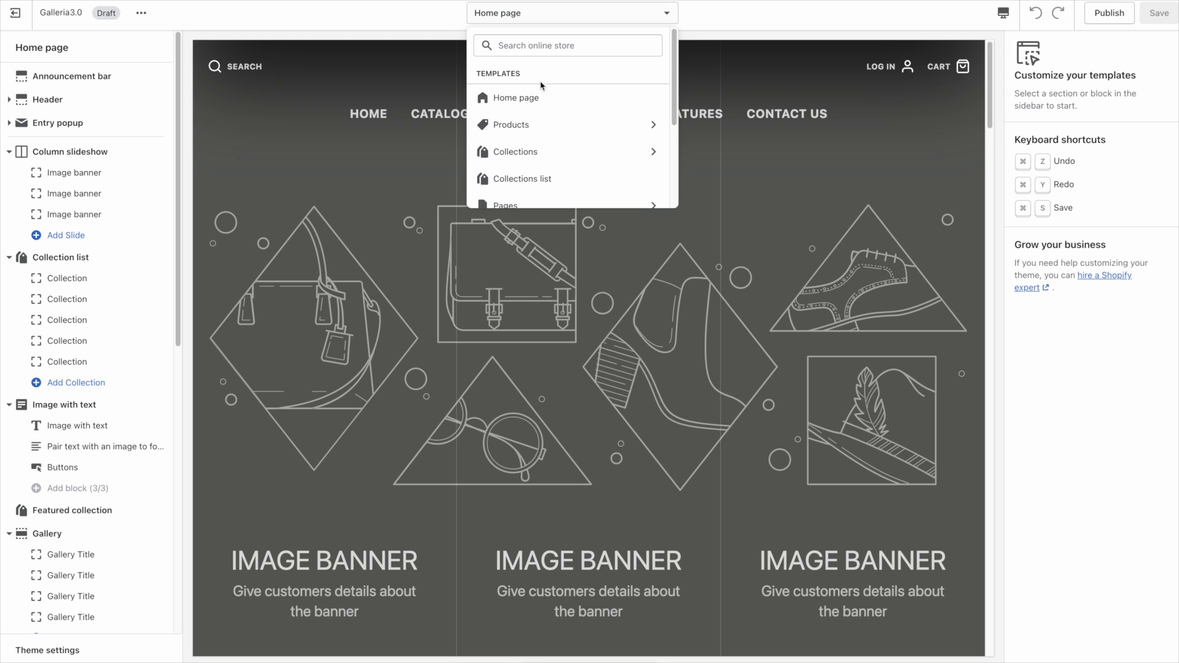
{"action": "left_click", "coordinate": [535, 157]}
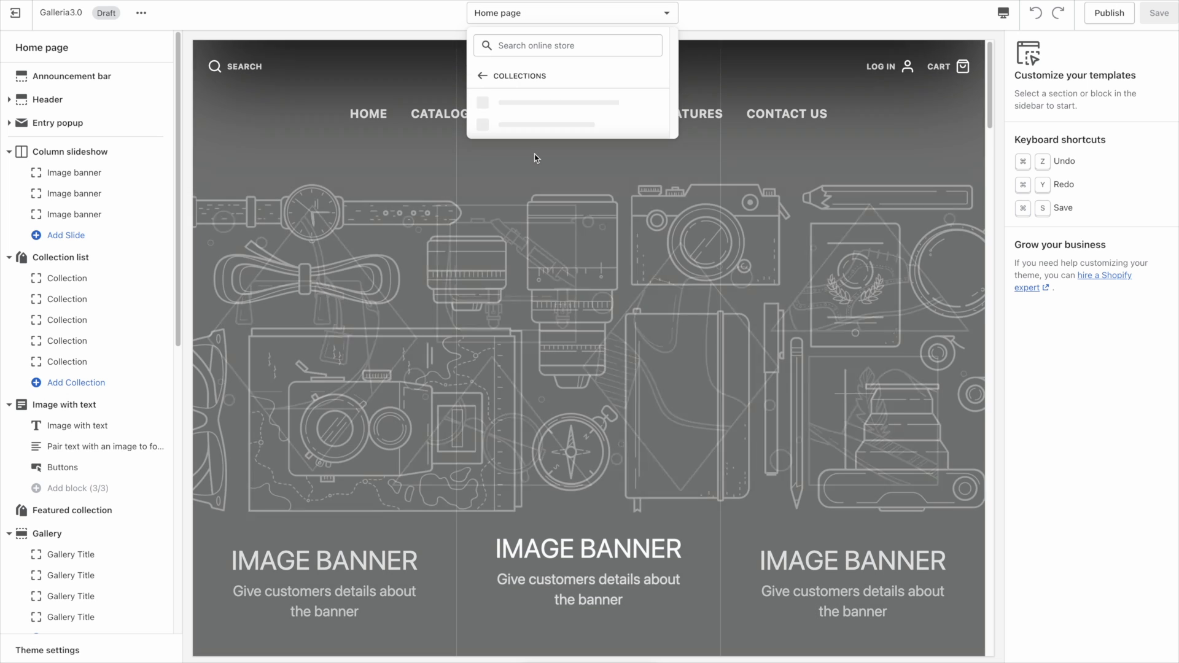
{"action": "left_click", "coordinate": [531, 104]}
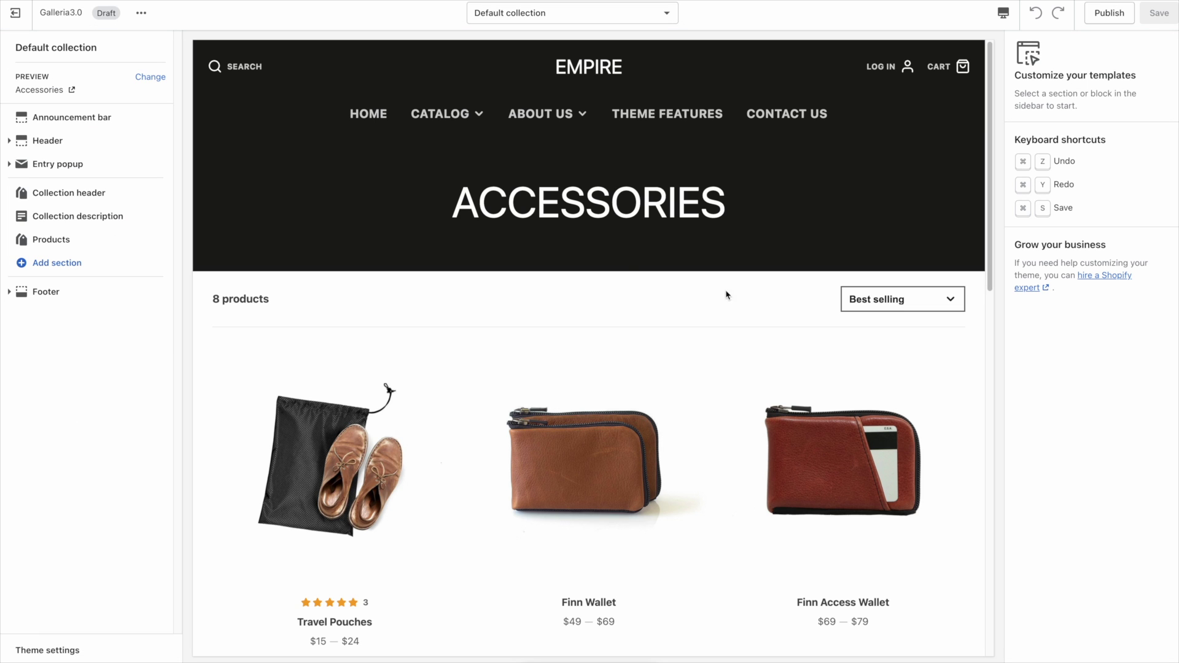
{"action": "mouse_move", "coordinate": [438, 118]}
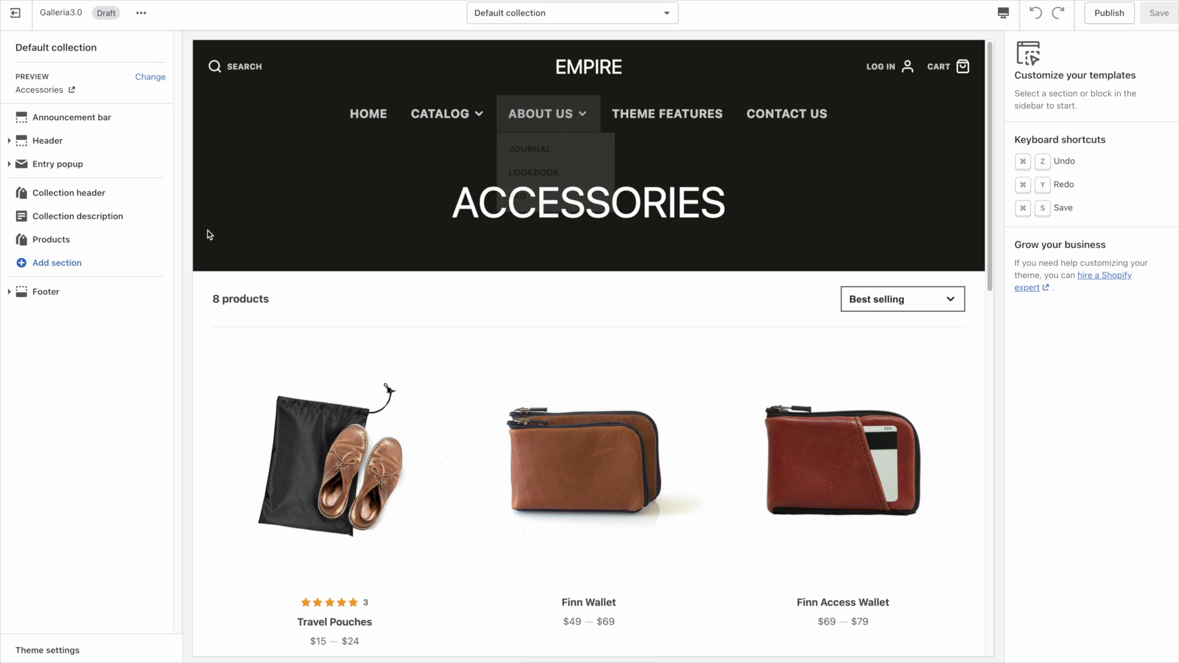
Step: Enable filtering in the Products section and review the filter sidebar and product grid in the preview
{"action": "left_click", "coordinate": [52, 246]}
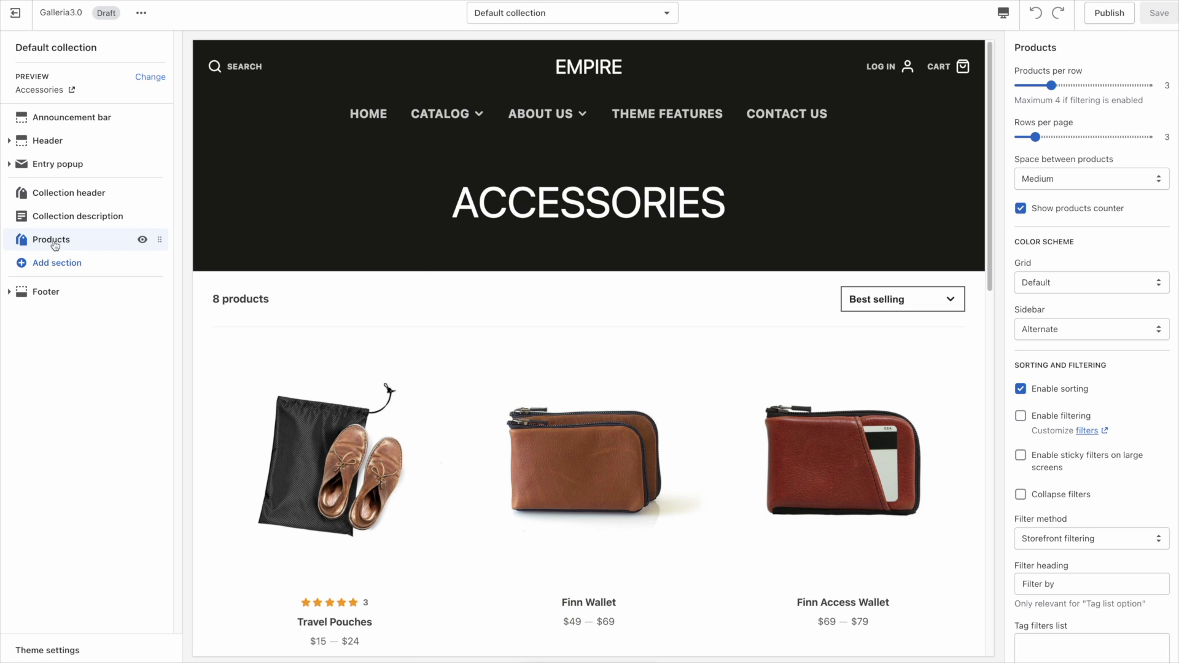
{"action": "scroll", "coordinate": [1065, 155], "scroll_direction": "down", "scroll_amount": 3}
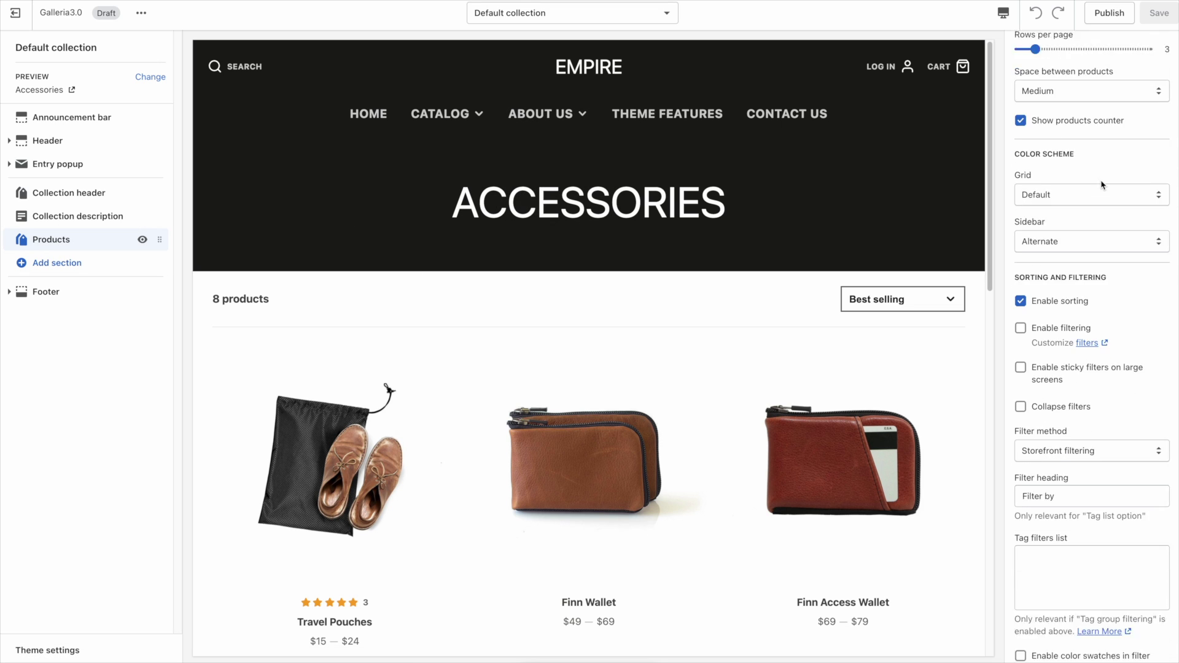
{"action": "scroll", "coordinate": [1098, 233], "scroll_direction": "down", "scroll_amount": 1}
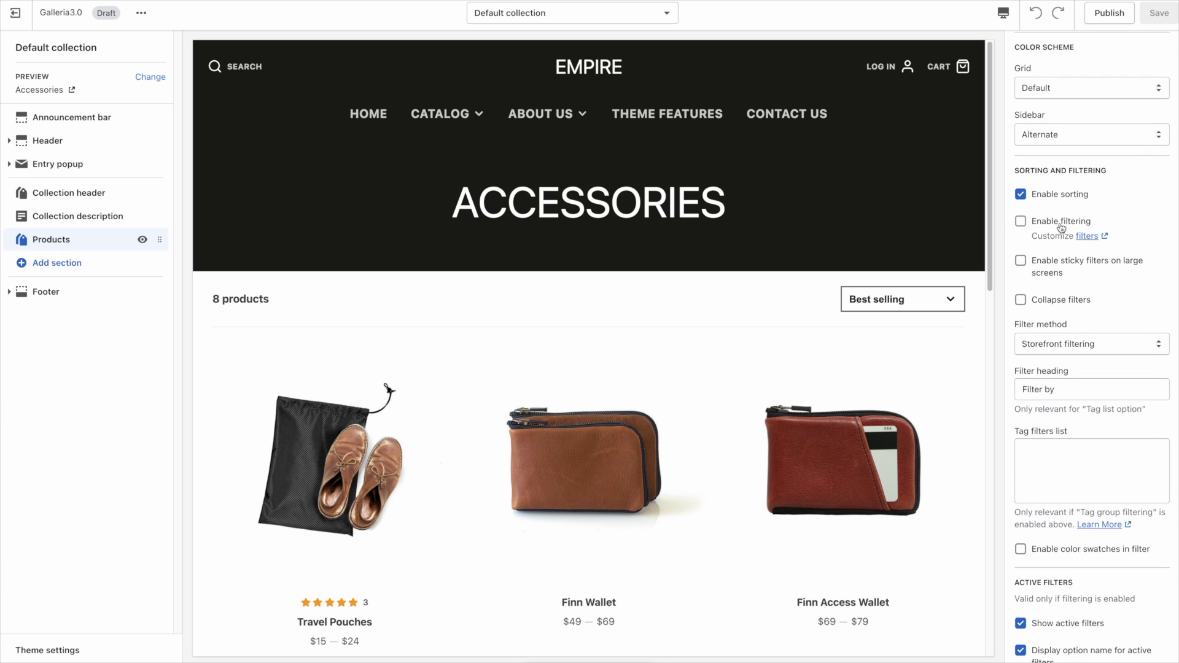
{"action": "left_click", "coordinate": [1020, 222]}
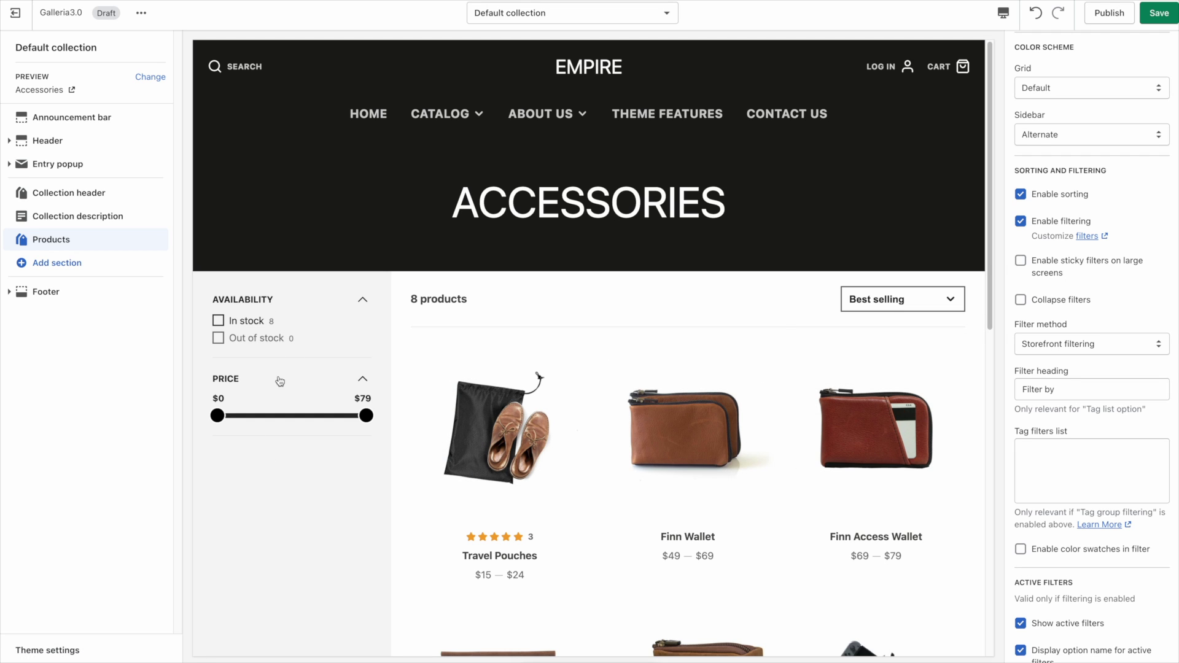
{"action": "scroll", "coordinate": [786, 333], "scroll_direction": "down", "scroll_amount": 10}
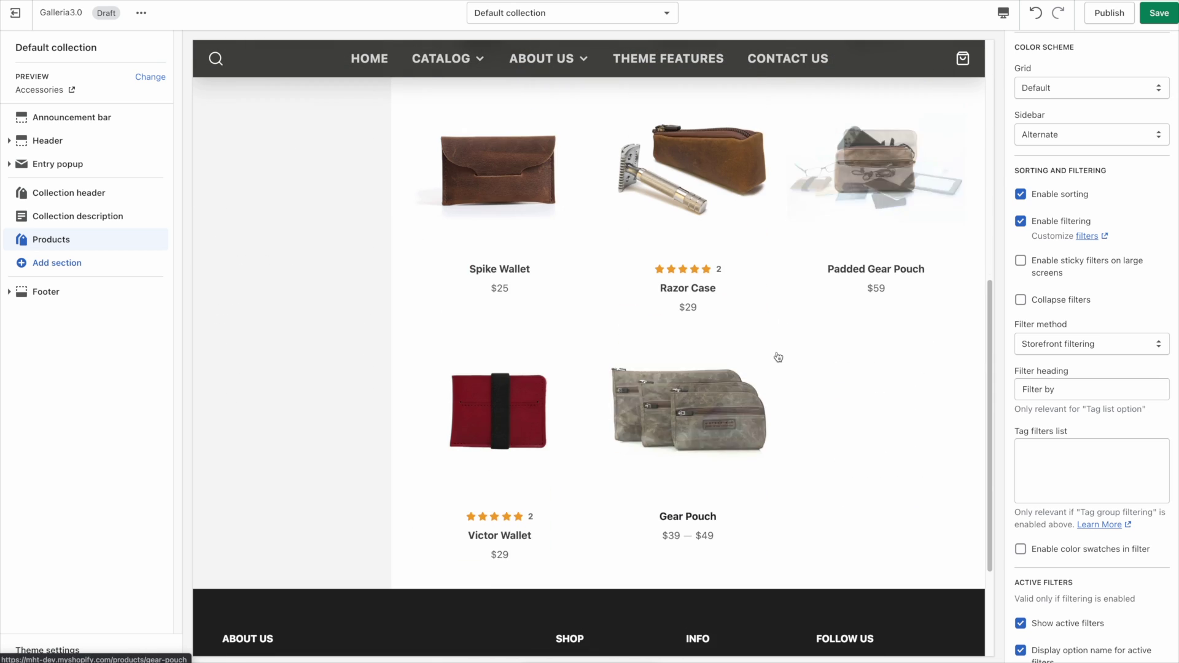
{"action": "scroll", "coordinate": [779, 356], "scroll_direction": "up", "scroll_amount": 9}
{"action": "scroll", "coordinate": [802, 368], "scroll_direction": "down", "scroll_amount": 8}
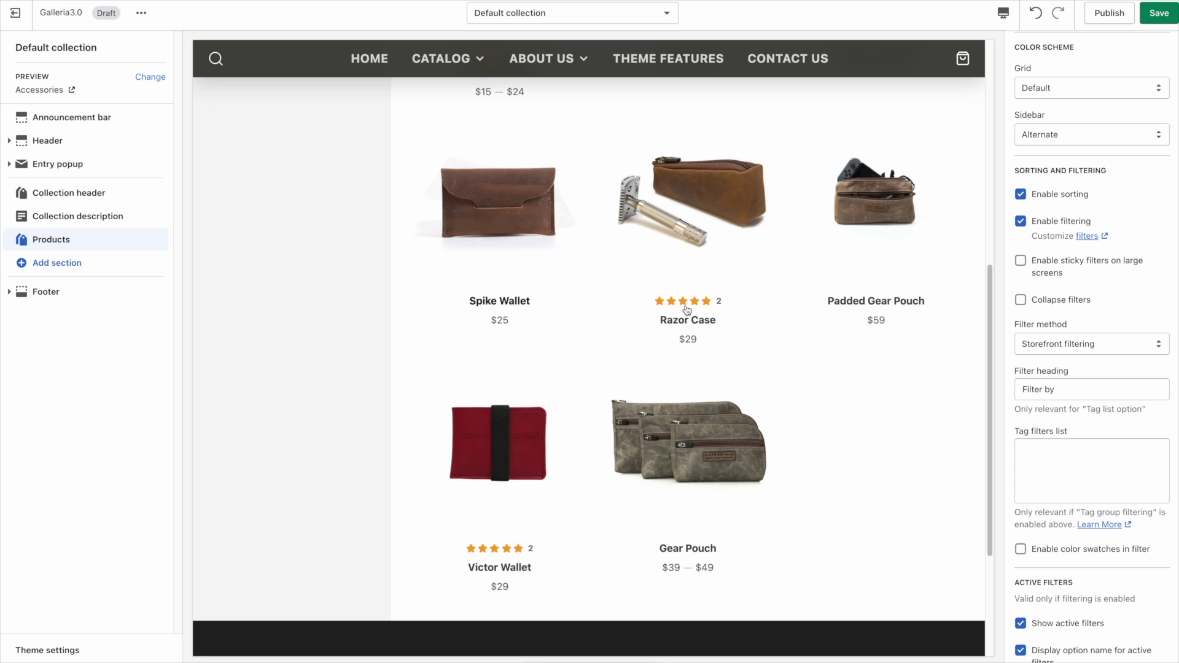
{"action": "scroll", "coordinate": [686, 310], "scroll_direction": "down", "scroll_amount": 3}
{"action": "scroll", "coordinate": [902, 360], "scroll_direction": "up", "scroll_amount": 12}
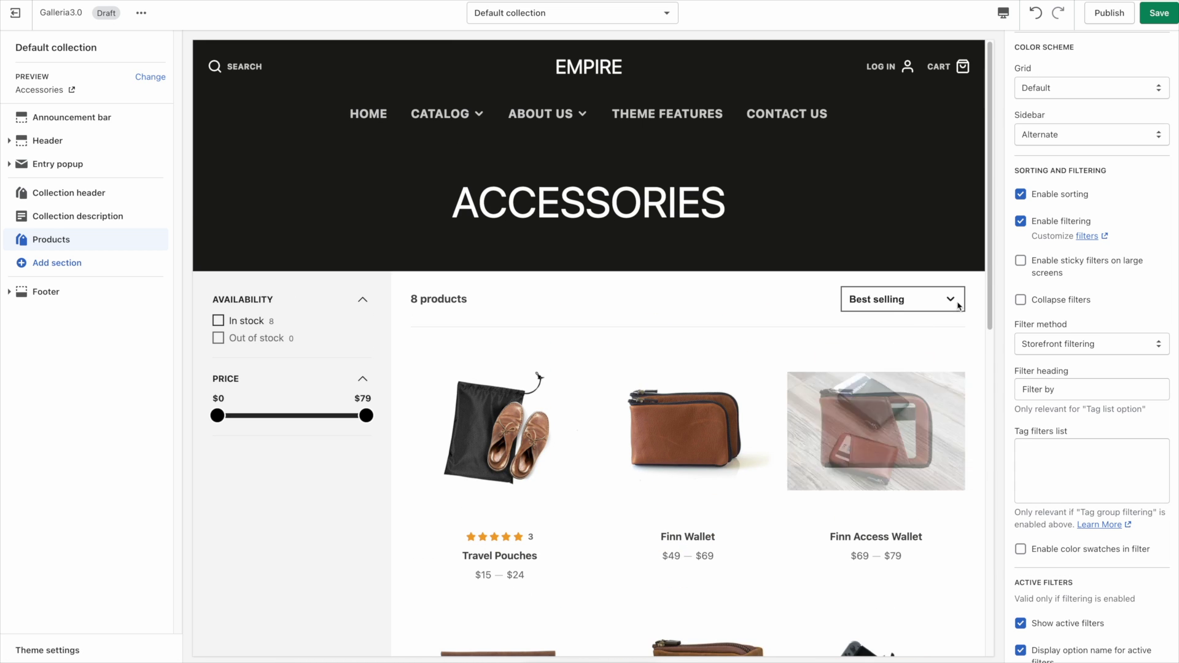
Step: Enable sticky filters on large screens and check the sidebar's scrolling behaviour in the preview
{"action": "left_click", "coordinate": [1021, 260]}
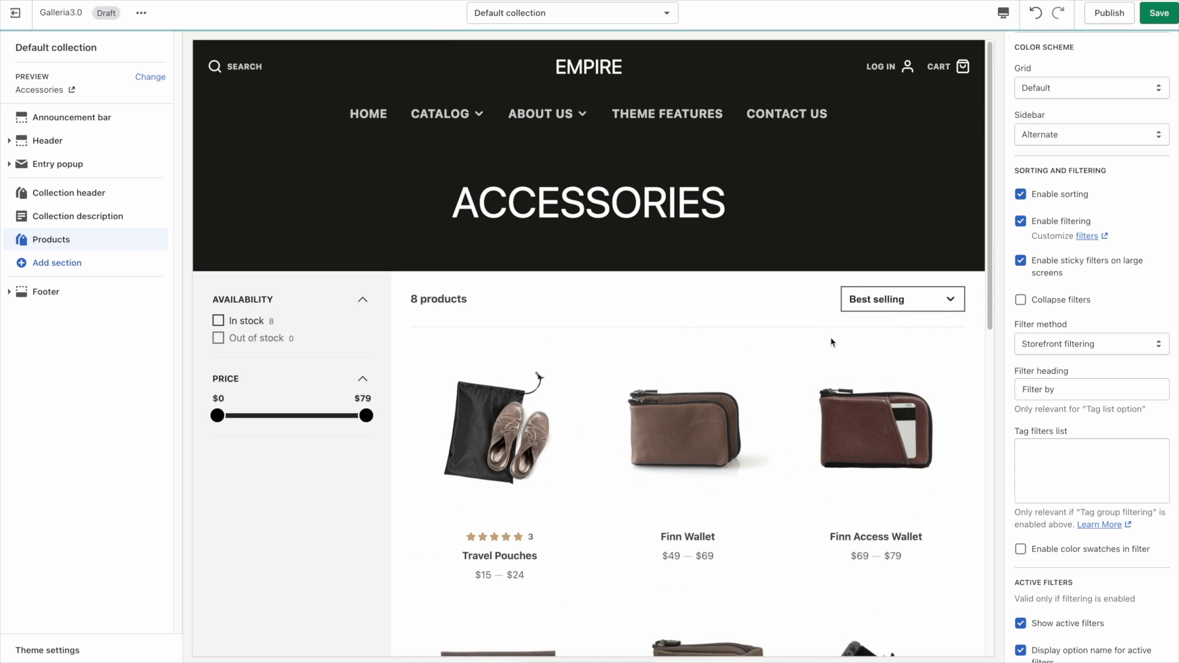
{"action": "scroll", "coordinate": [829, 347], "scroll_direction": "down", "scroll_amount": 10}
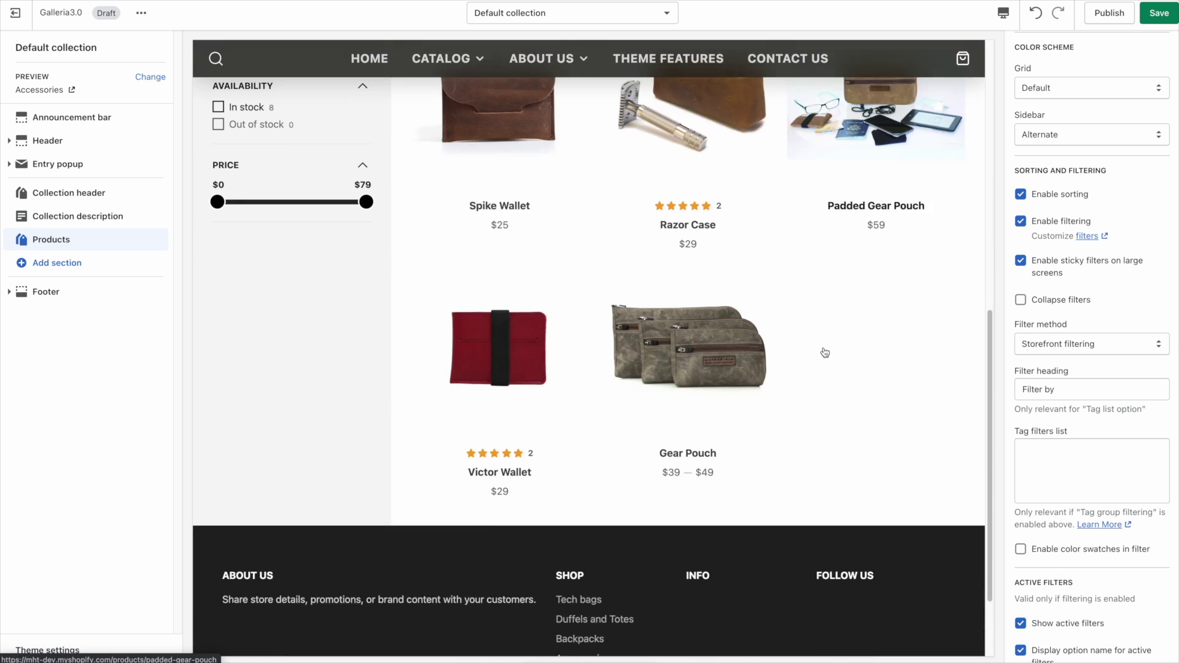
{"action": "scroll", "coordinate": [824, 352], "scroll_direction": "up", "scroll_amount": 10}
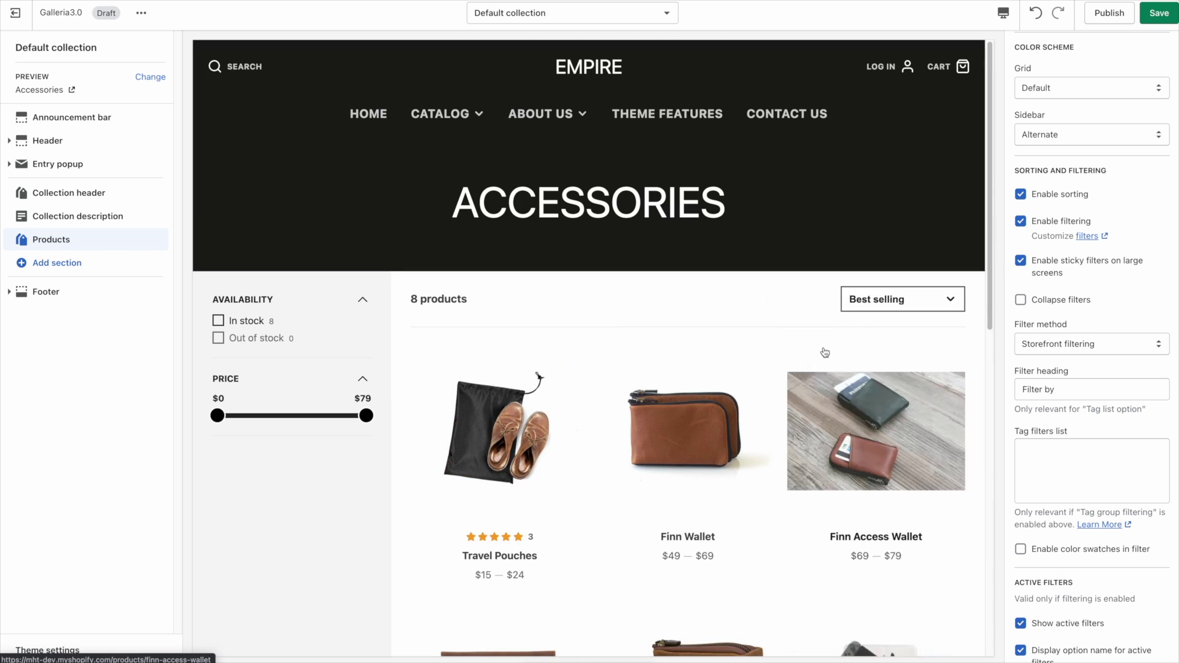
Step: Try the Collapse filters option, expanding the Availability and Price filters in the preview
{"action": "left_click", "coordinate": [1020, 300]}
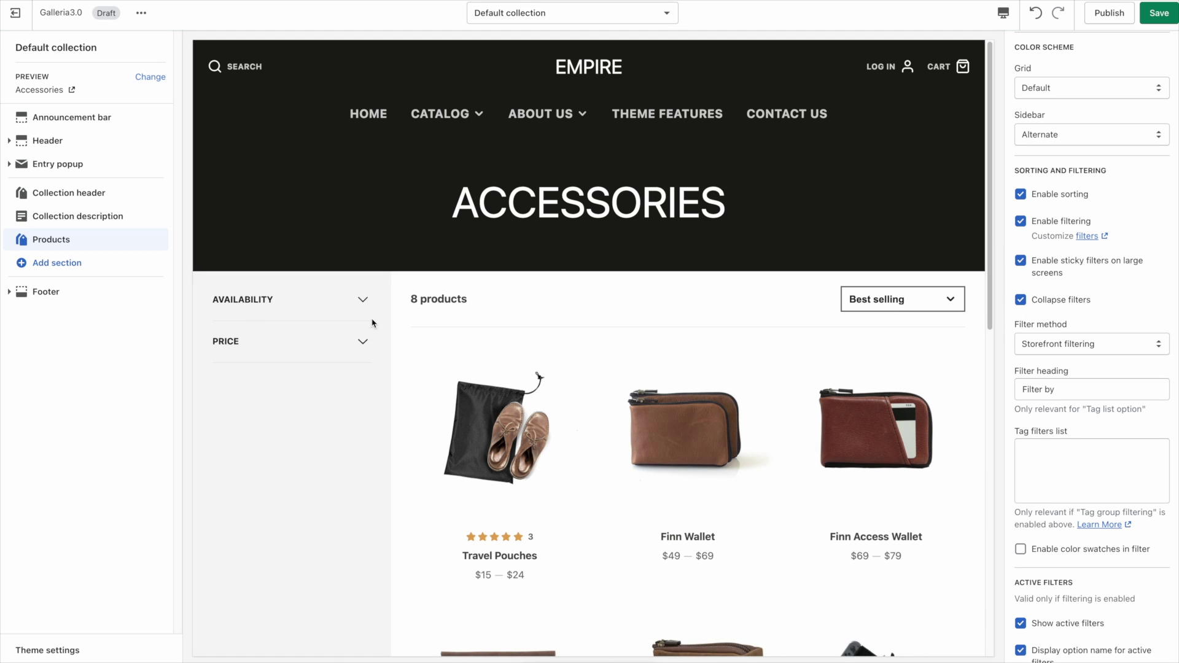
{"action": "left_click", "coordinate": [363, 301]}
{"action": "left_click", "coordinate": [362, 378]}
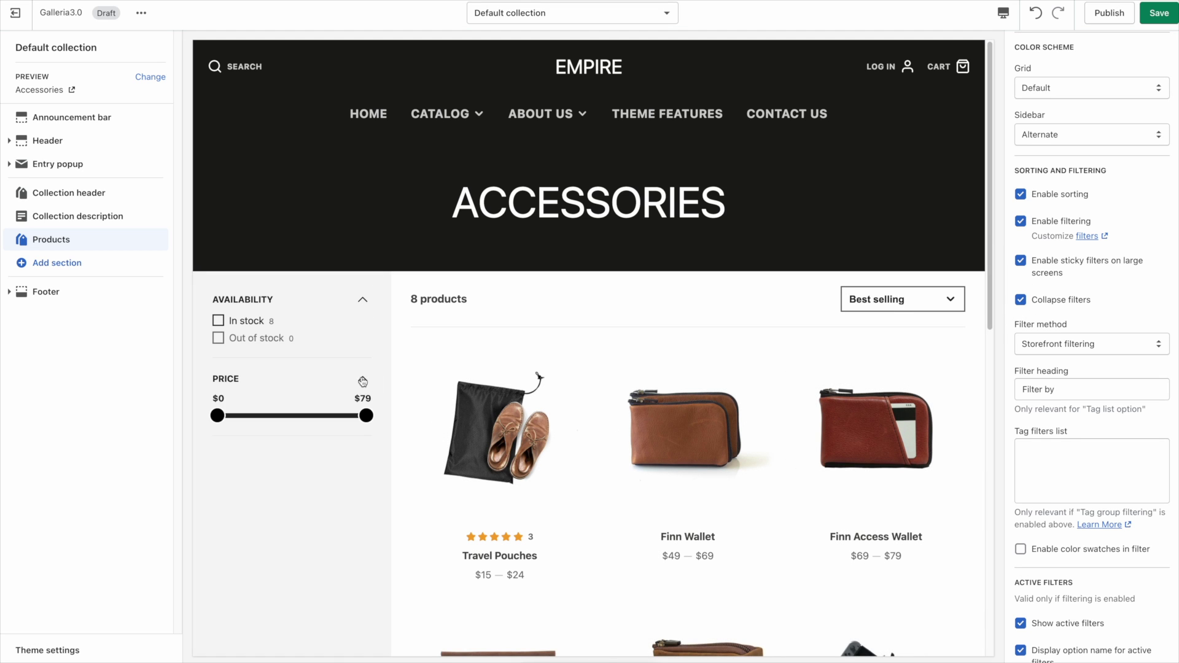
{"action": "left_click", "coordinate": [1020, 300]}
Step: Look over the filter methods offered for the Products section, keeping Storefront filtering
{"action": "scroll", "coordinate": [1085, 310], "scroll_direction": "down", "scroll_amount": 2}
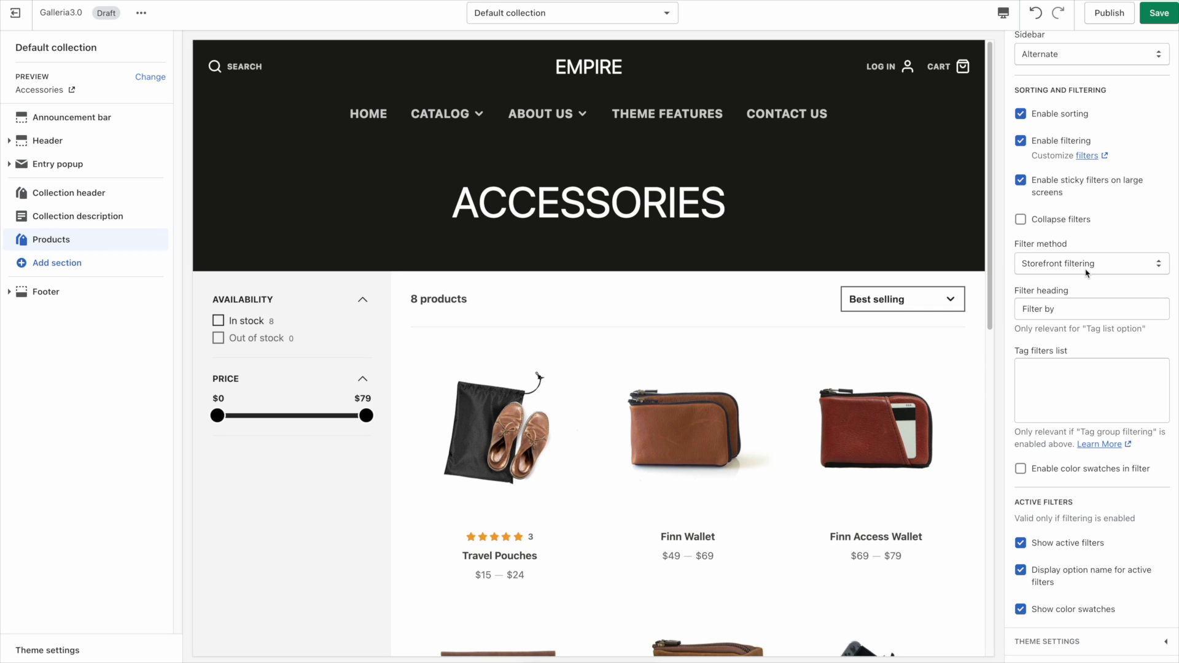
{"action": "left_click", "coordinate": [1124, 268]}
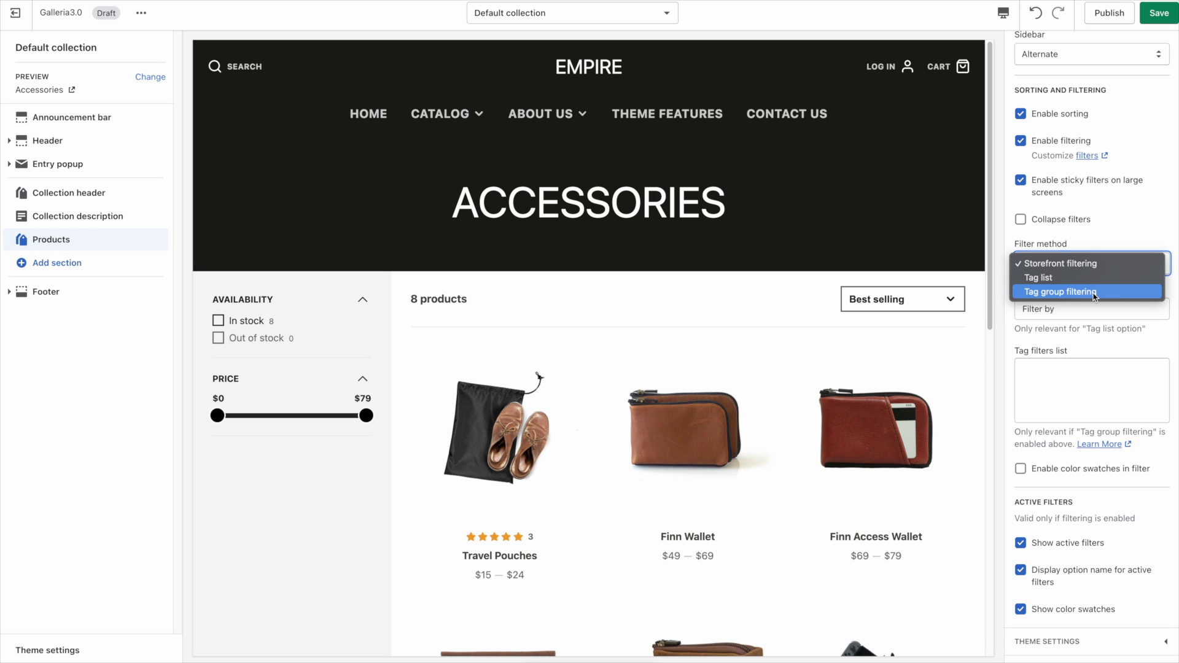
{"action": "key", "text": "Escape"}
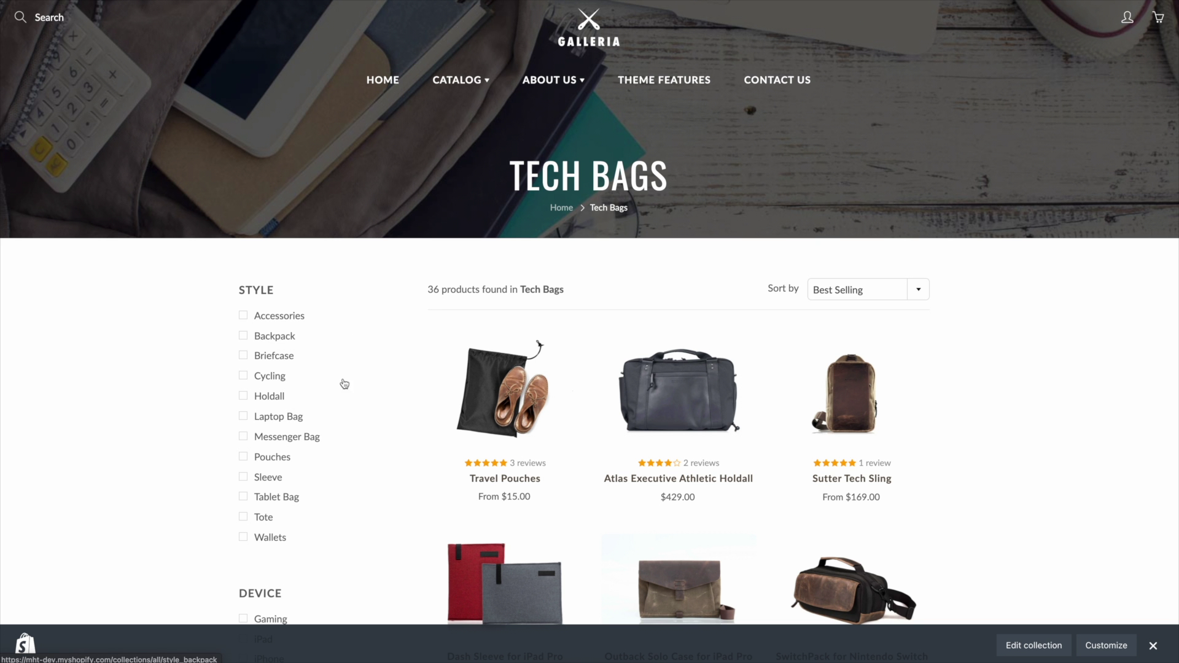
Step: Switch to the Galleria storefront's Tech Bags page and examine its Style and Device filter groups
{"action": "scroll", "coordinate": [341, 381], "scroll_direction": "down", "scroll_amount": 3}
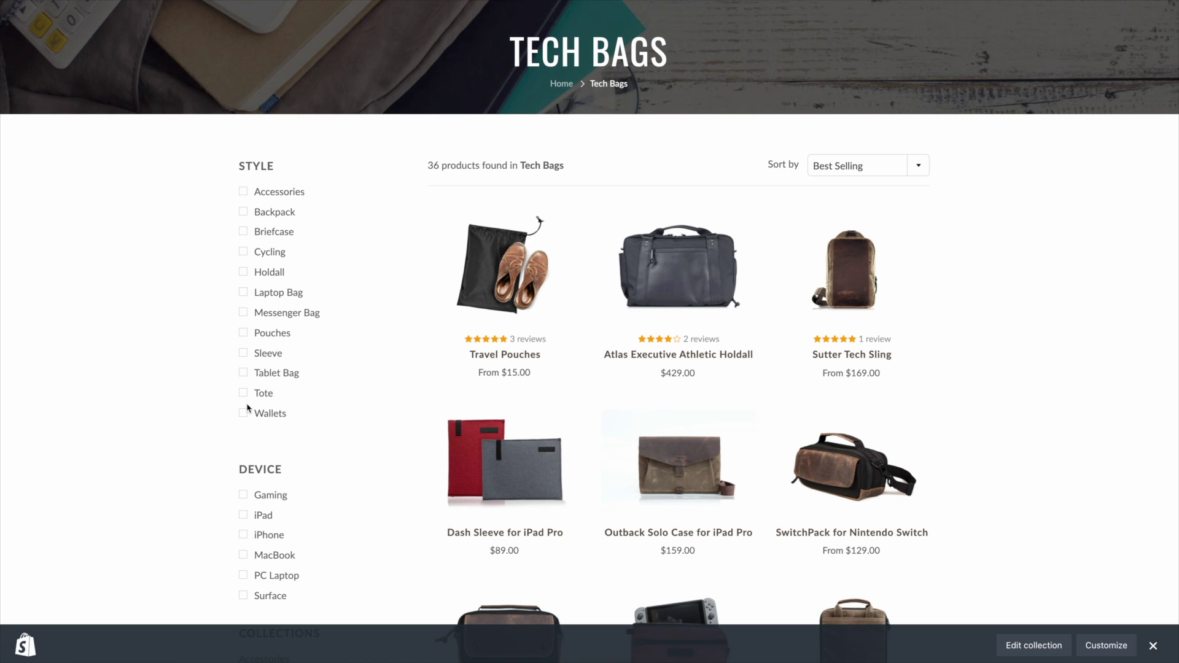
{"action": "scroll", "coordinate": [348, 304], "scroll_direction": "down", "scroll_amount": 2}
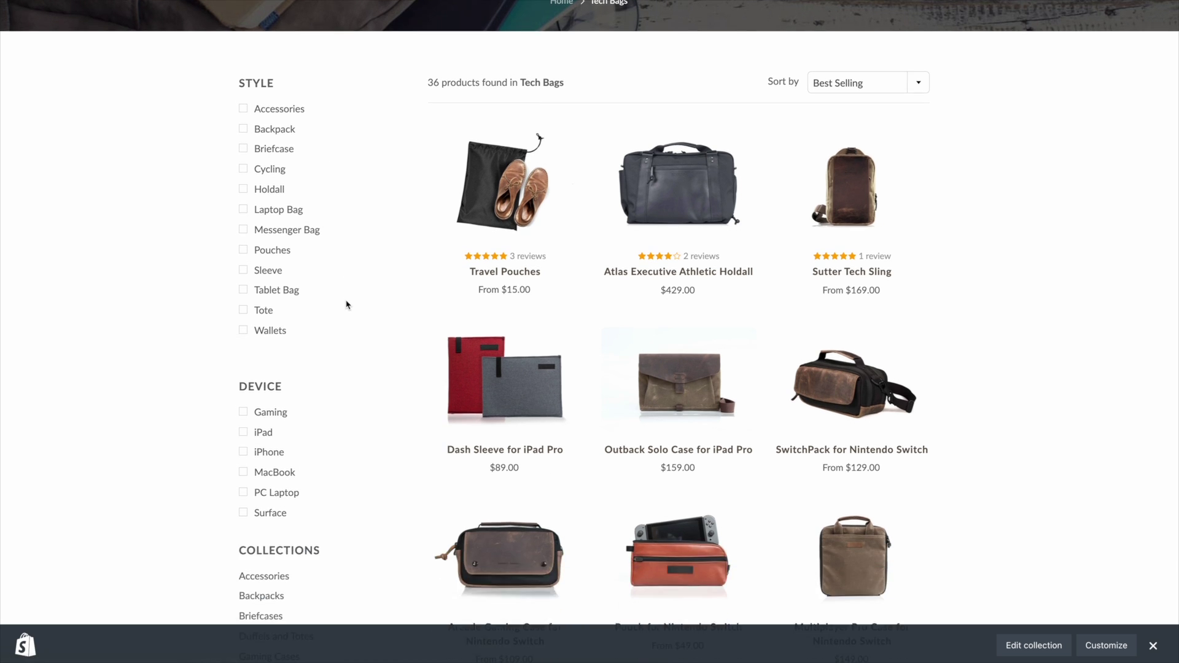
{"action": "scroll", "coordinate": [348, 307], "scroll_direction": "down", "scroll_amount": 4}
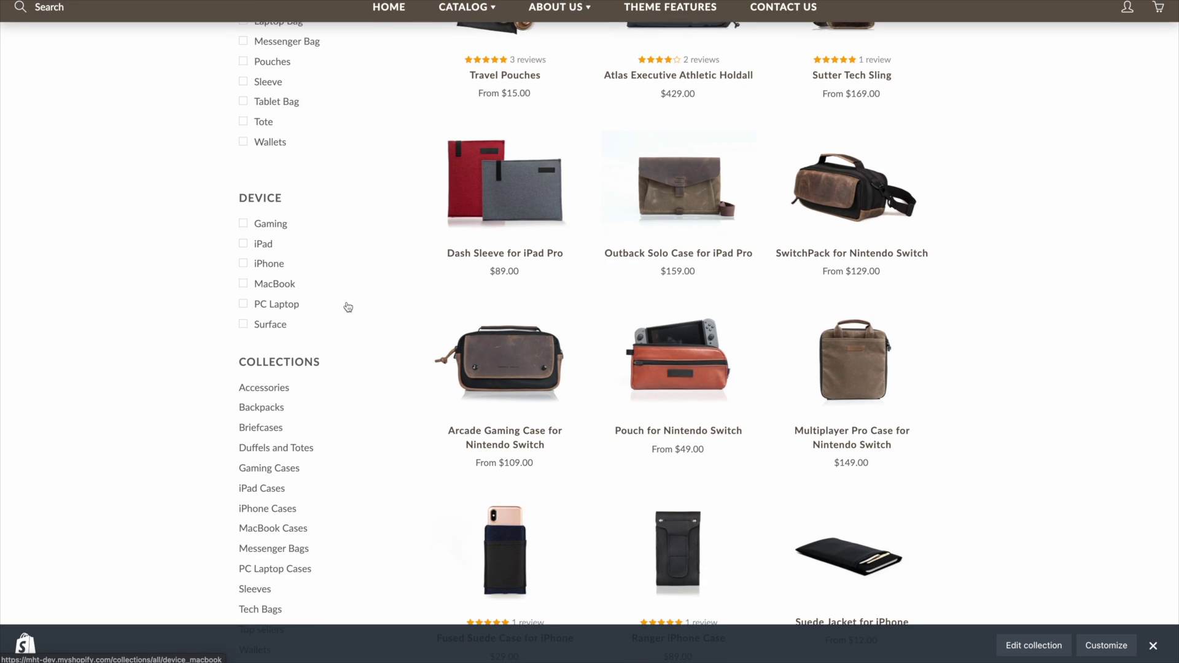
{"action": "scroll", "coordinate": [348, 307], "scroll_direction": "up", "scroll_amount": 6}
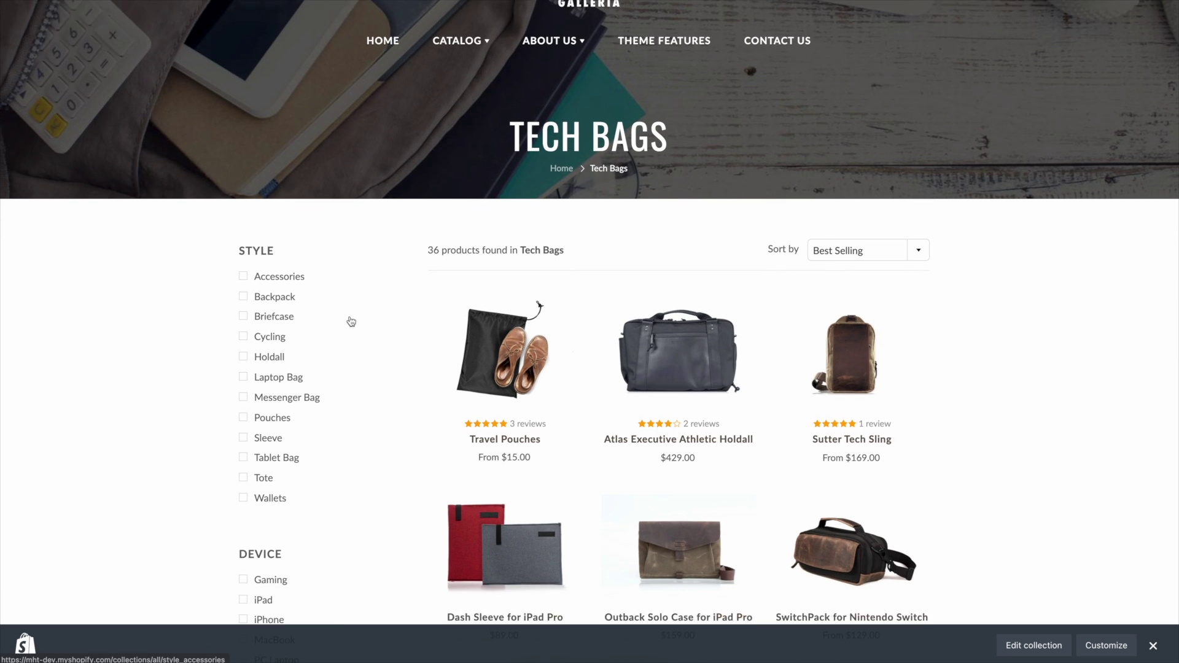
{"action": "scroll", "coordinate": [359, 319], "scroll_direction": "down", "scroll_amount": 3}
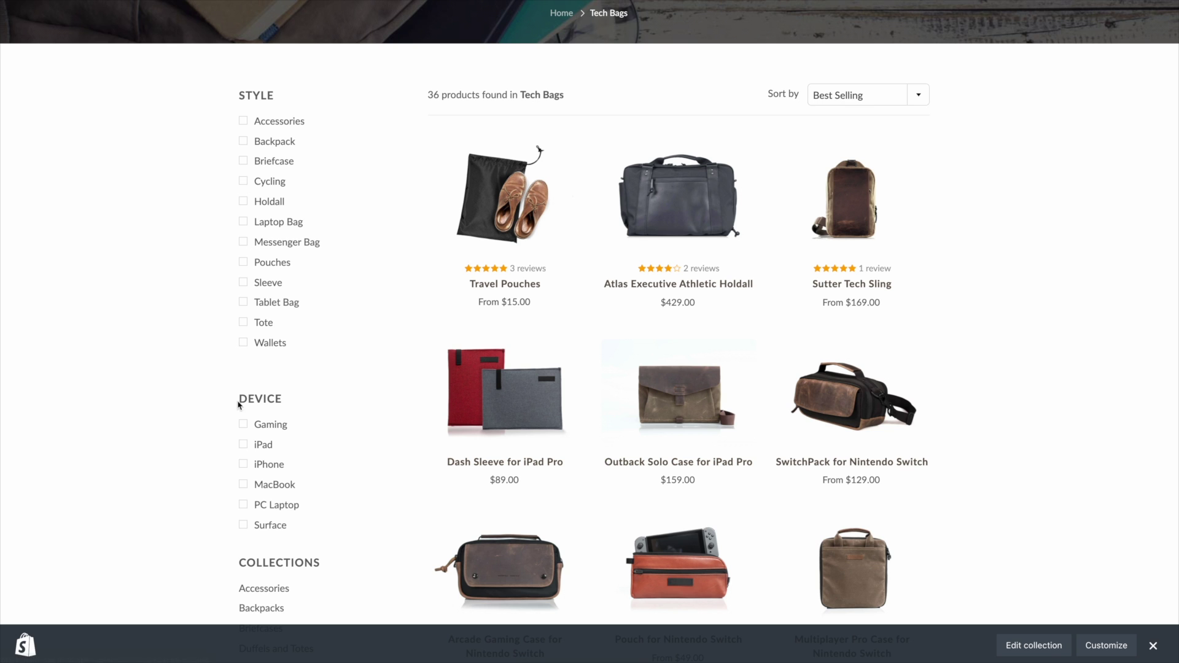
{"action": "scroll", "coordinate": [387, 293], "scroll_direction": "up", "scroll_amount": 3}
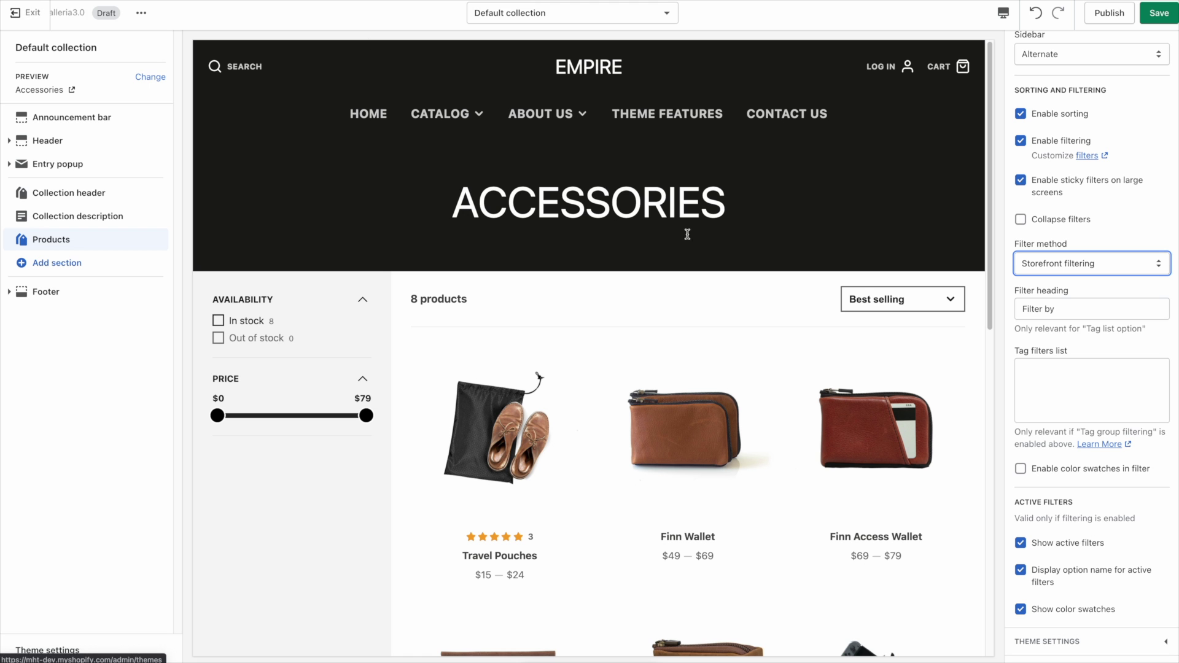
Step: Return to the theme editor and open the store's filter configuration from the Products section's Enable filtering setting
{"action": "left_click", "coordinate": [1091, 287]}
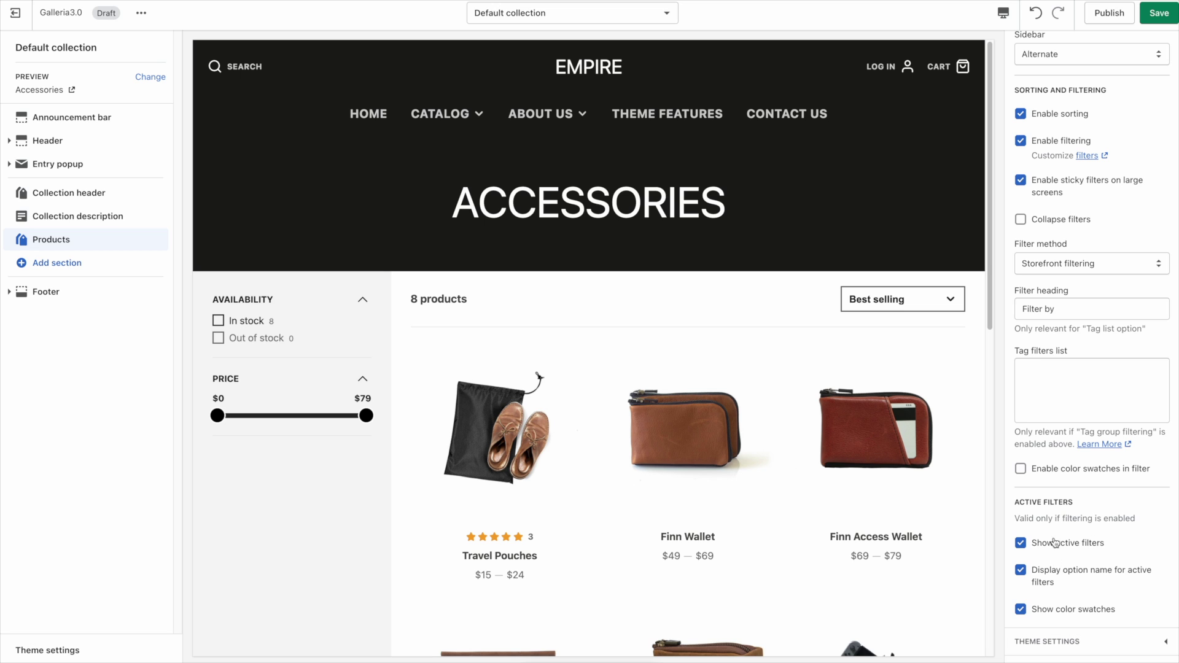
{"action": "scroll", "coordinate": [1116, 546], "scroll_direction": "up", "scroll_amount": 1}
{"action": "scroll", "coordinate": [1116, 546], "scroll_direction": "up", "scroll_amount": 3}
{"action": "scroll", "coordinate": [1116, 546], "scroll_direction": "down", "scroll_amount": 4}
{"action": "left_click", "coordinate": [1087, 157]}
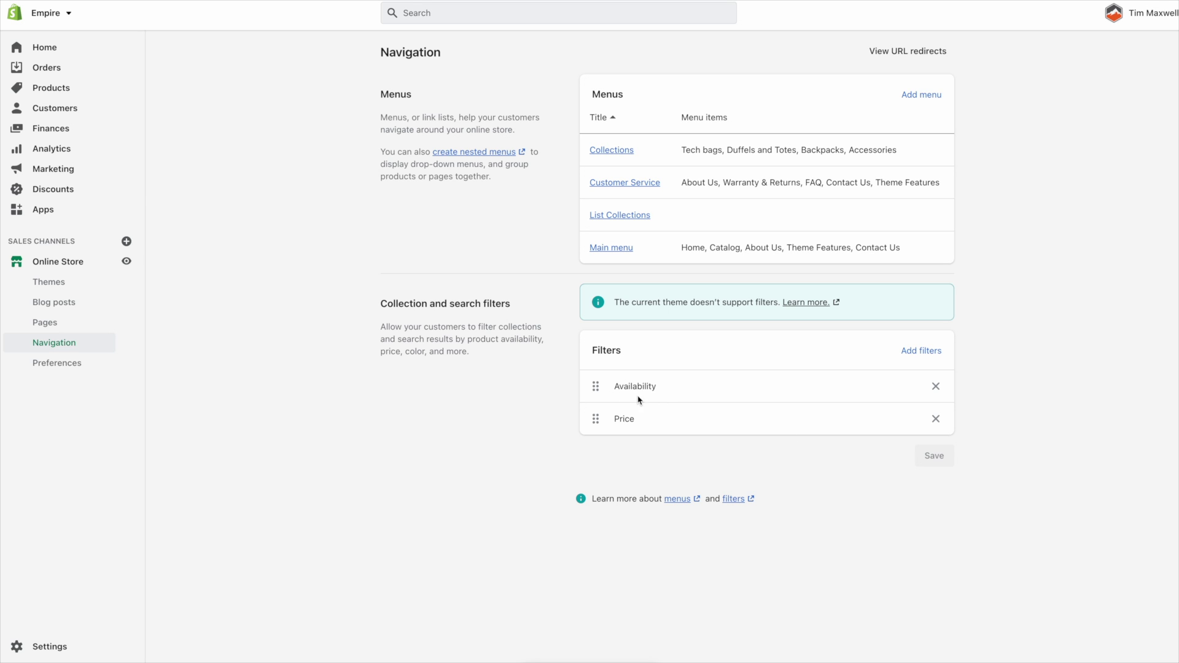
Step: Open the selection of filters to add, expand the full product options list, and examine the available filters
{"action": "mouse_move", "coordinate": [596, 418]}
{"action": "left_mouse_down"}
{"action": "mouse_move", "coordinate": [595, 392]}
{"action": "mouse_move", "coordinate": [596, 421]}
{"action": "left_mouse_up"}
{"action": "left_click", "coordinate": [922, 351]}
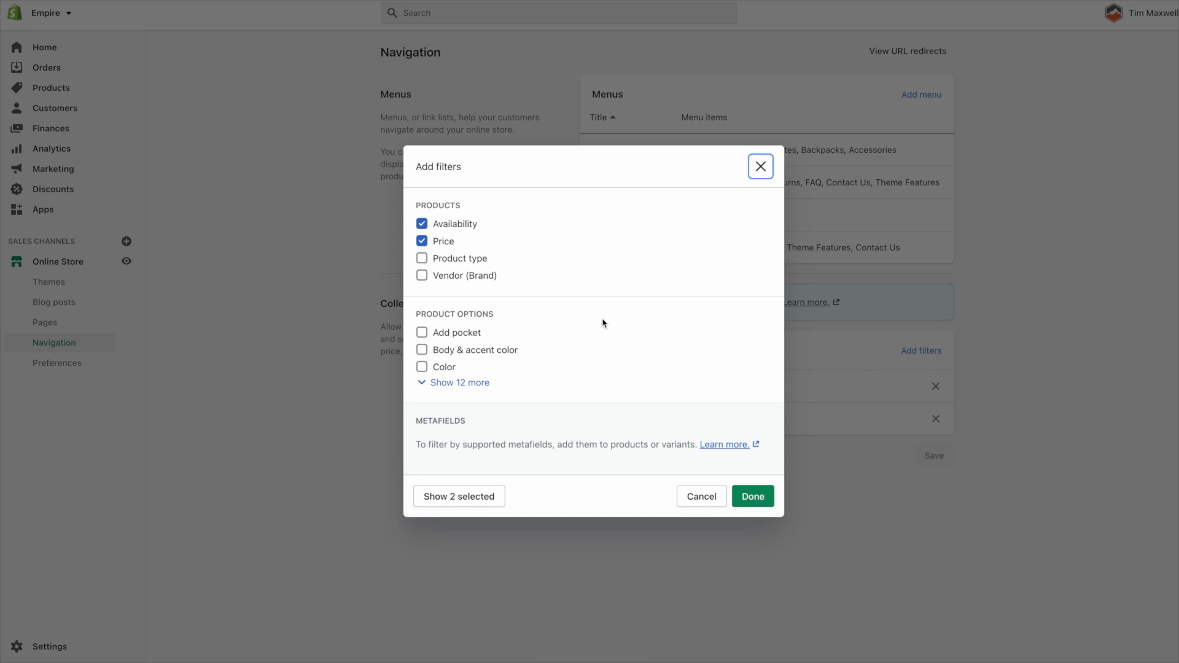
{"action": "left_click", "coordinate": [481, 383]}
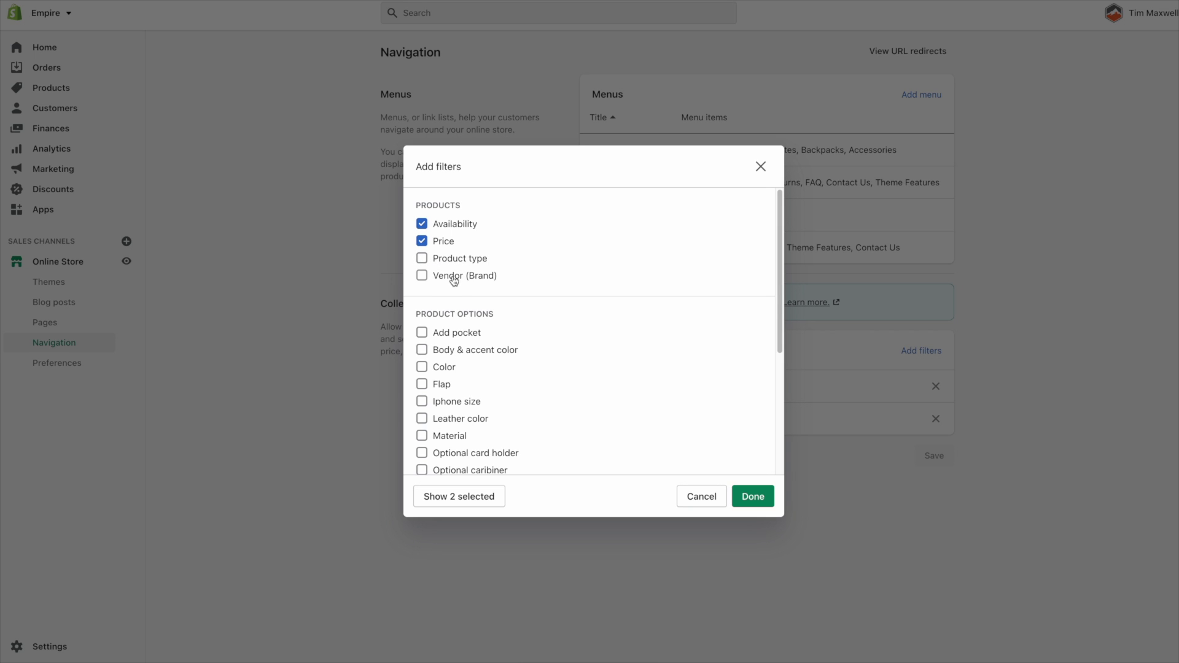
{"action": "scroll", "coordinate": [531, 252], "scroll_direction": "down", "scroll_amount": 5}
{"action": "scroll", "coordinate": [506, 276], "scroll_direction": "up", "scroll_amount": 1}
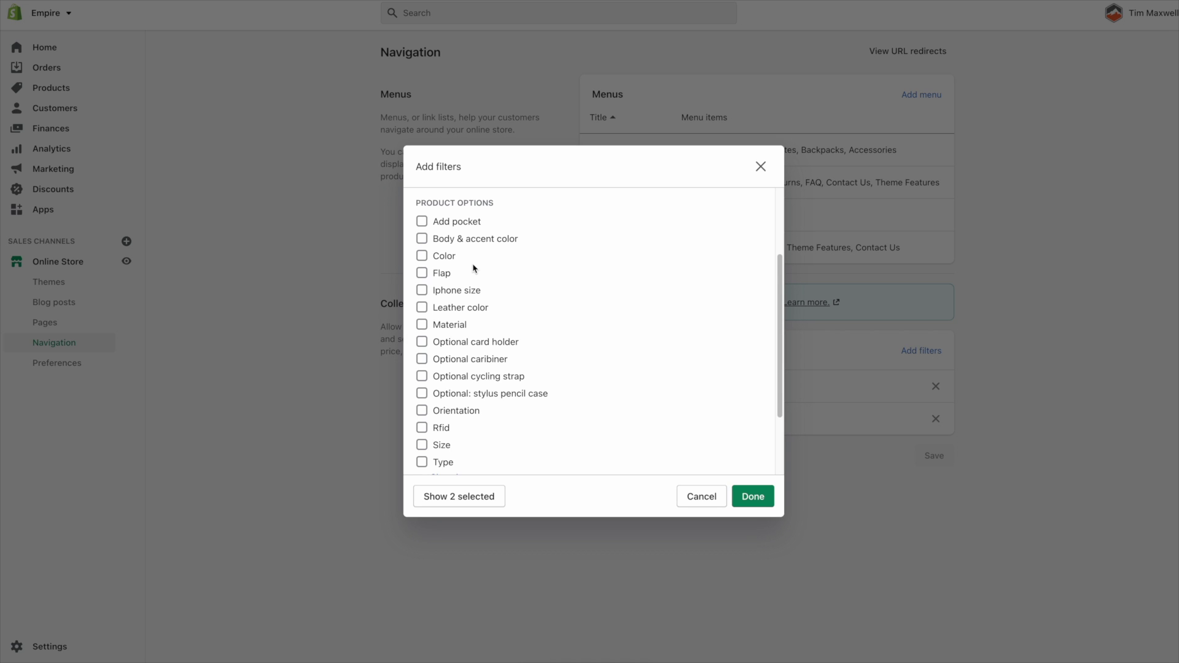
{"action": "scroll", "coordinate": [518, 282], "scroll_direction": "down", "scroll_amount": 2}
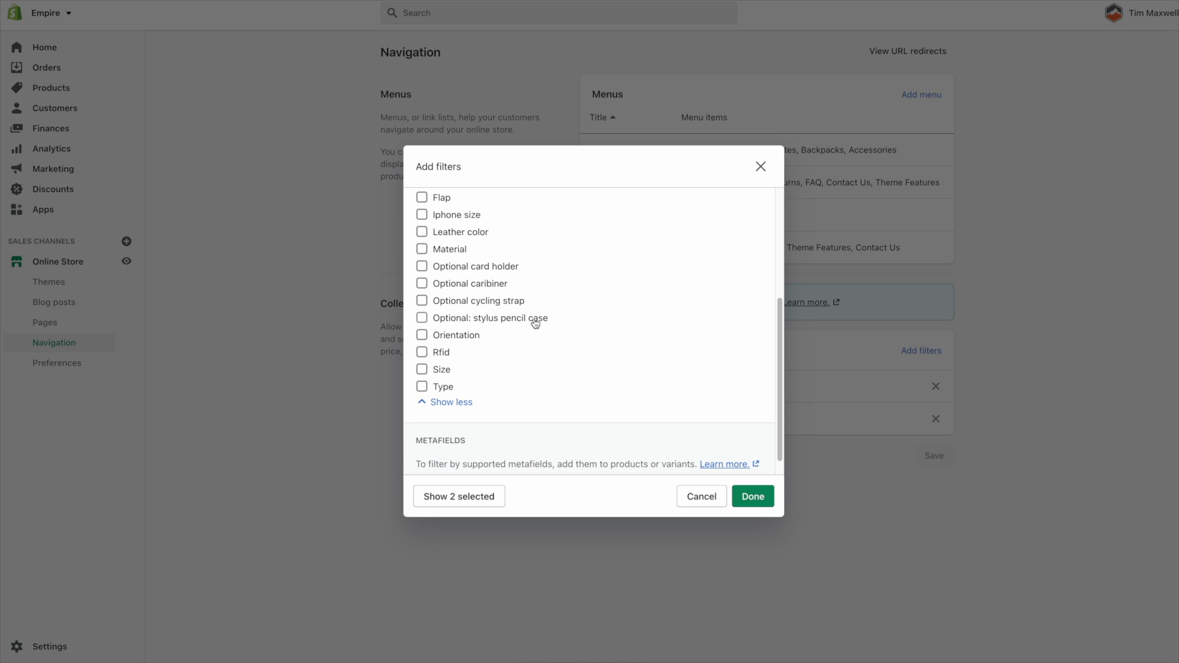
{"action": "scroll", "coordinate": [534, 326], "scroll_direction": "up", "scroll_amount": 3}
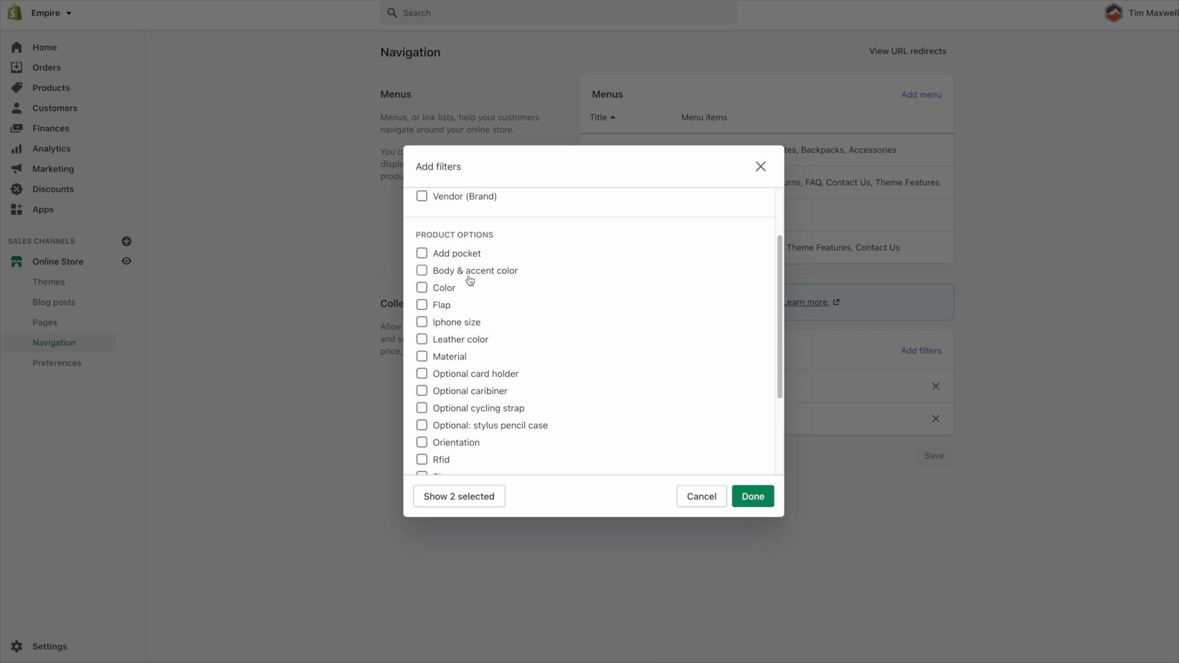
{"action": "scroll", "coordinate": [470, 281], "scroll_direction": "down", "scroll_amount": 1}
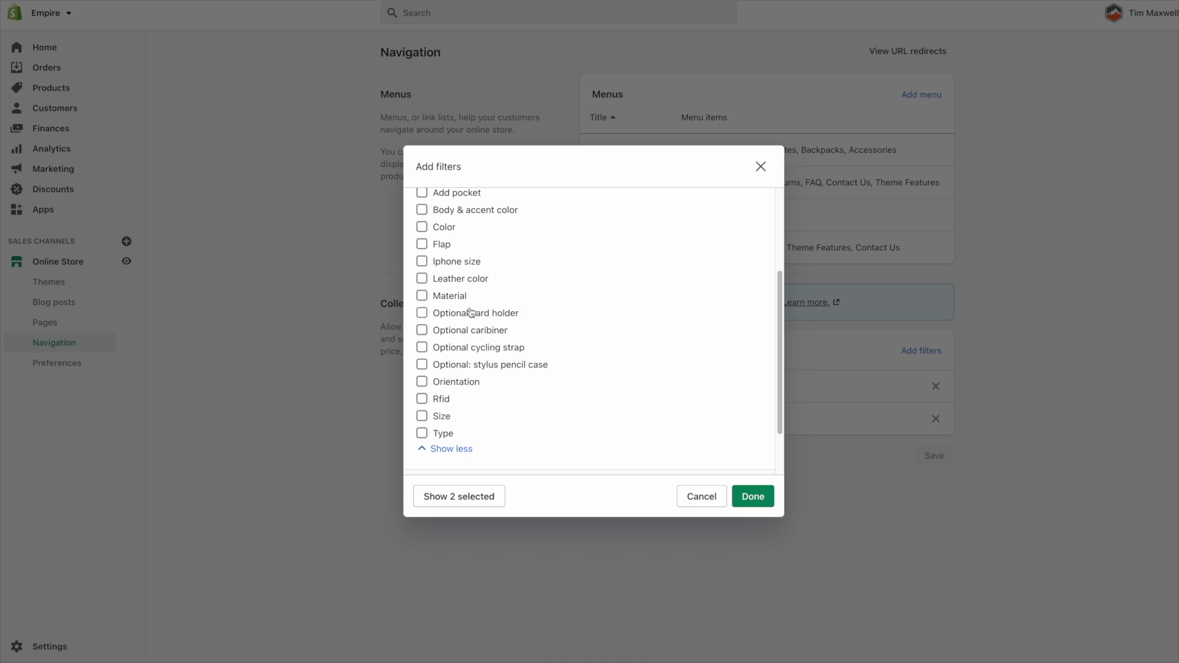
{"action": "scroll", "coordinate": [470, 313], "scroll_direction": "down", "scroll_amount": 2}
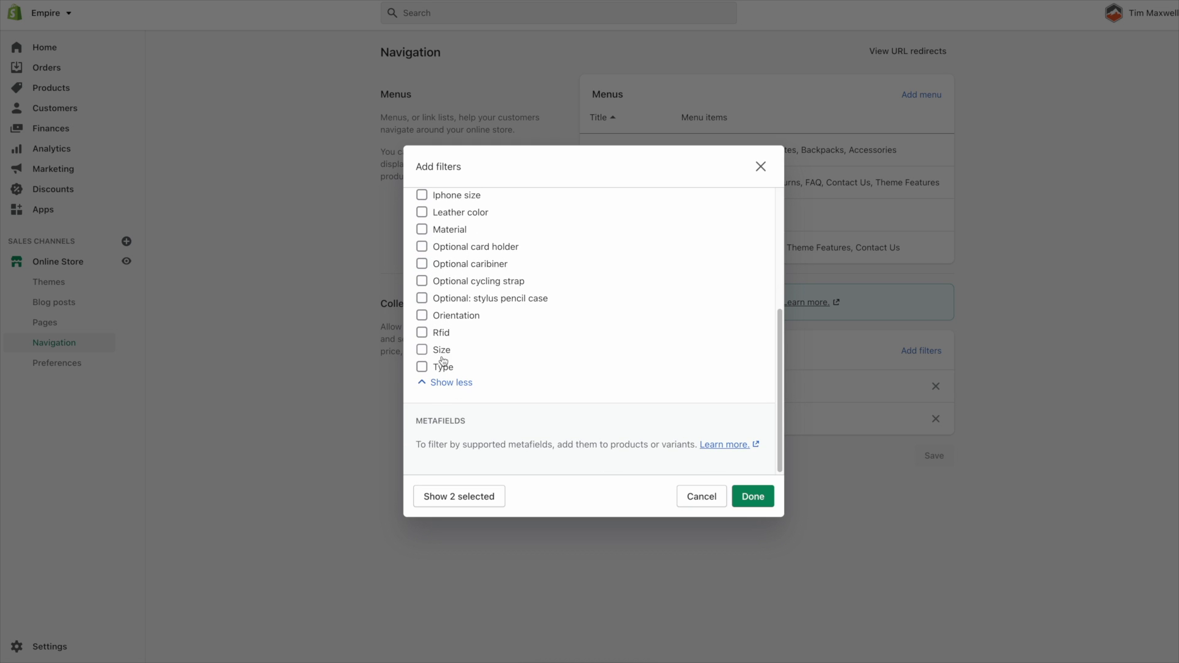
Step: Add the Color, Material, Product type and Vendor (Brand) filters to the store's collection and search filters and save them
{"action": "scroll", "coordinate": [442, 366], "scroll_direction": "up", "scroll_amount": 2}
{"action": "scroll", "coordinate": [423, 373], "scroll_direction": "up", "scroll_amount": 1}
{"action": "scroll", "coordinate": [479, 320], "scroll_direction": "down", "scroll_amount": 1}
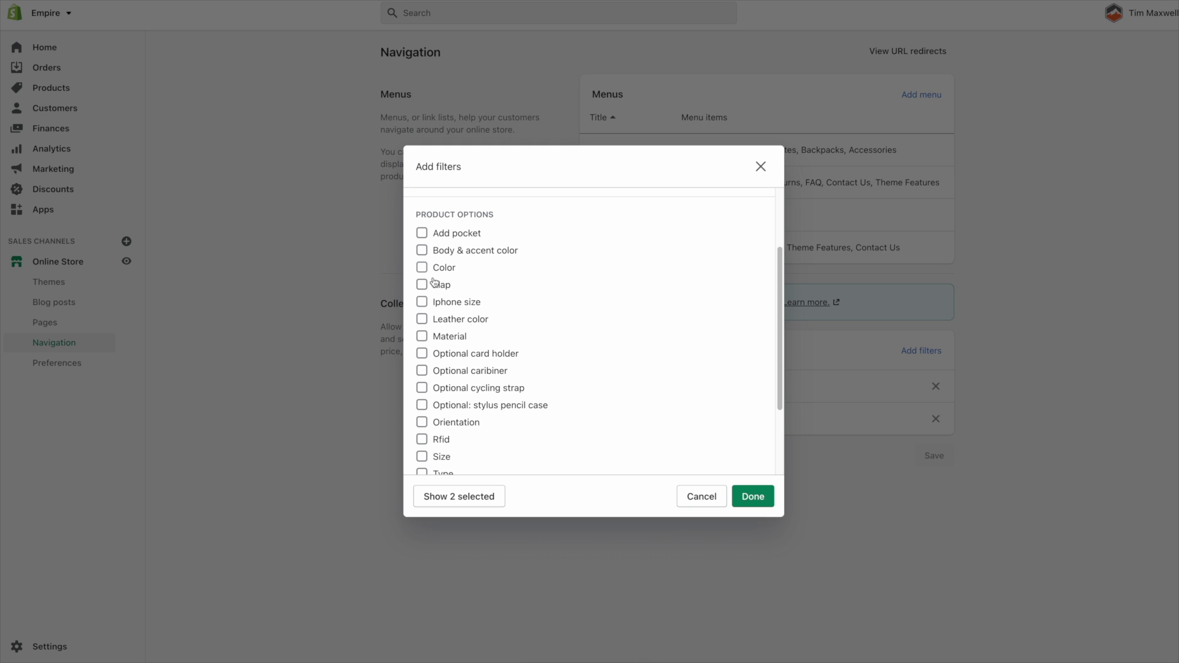
{"action": "scroll", "coordinate": [484, 307], "scroll_direction": "down", "scroll_amount": 3}
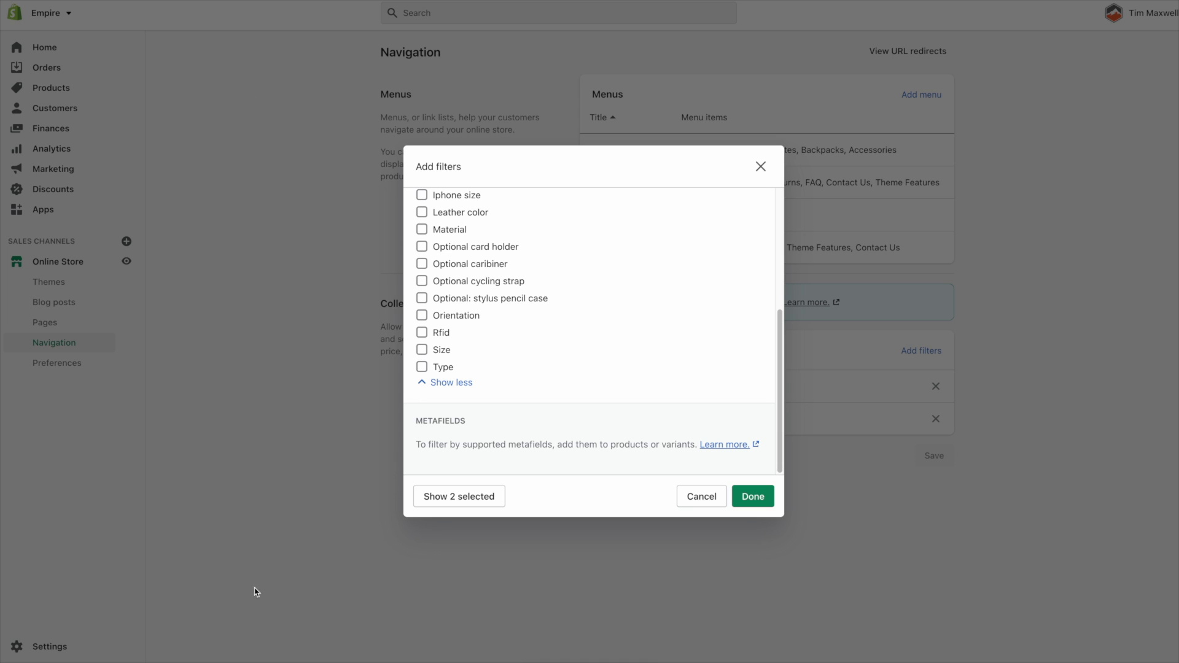
{"action": "scroll", "coordinate": [569, 334], "scroll_direction": "up", "scroll_amount": 3}
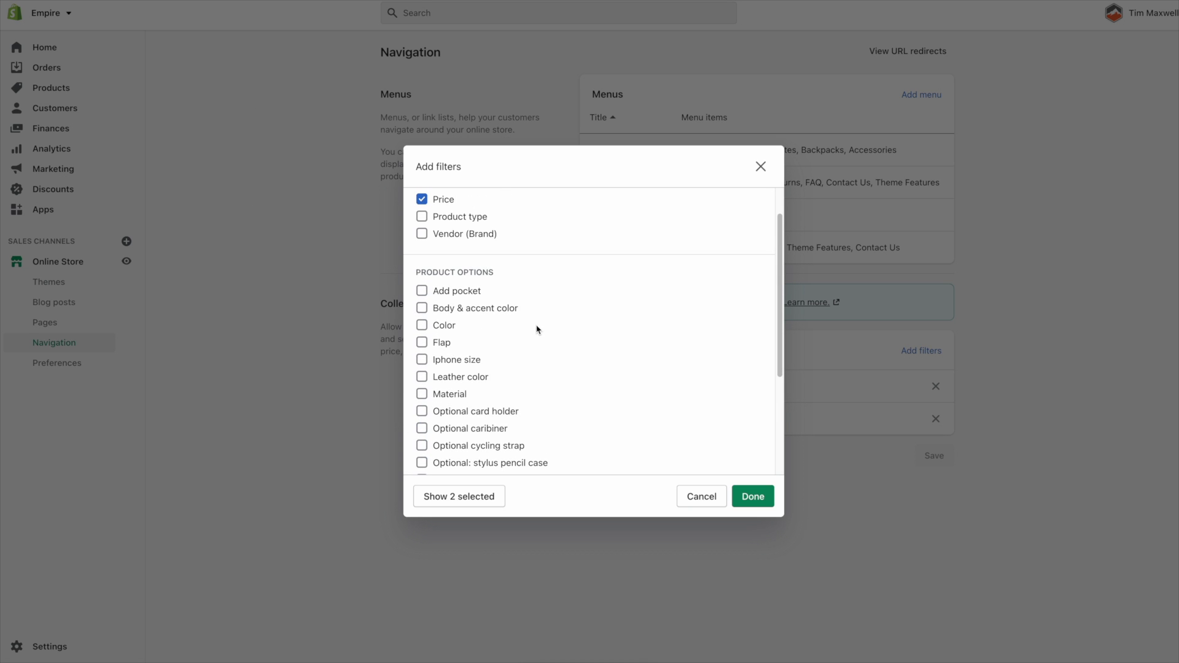
{"action": "left_click", "coordinate": [424, 330]}
{"action": "left_click", "coordinate": [422, 394]}
{"action": "left_click", "coordinate": [421, 216]}
{"action": "left_click", "coordinate": [422, 234]}
{"action": "left_click", "coordinate": [753, 499]}
{"action": "left_click", "coordinate": [931, 584]}
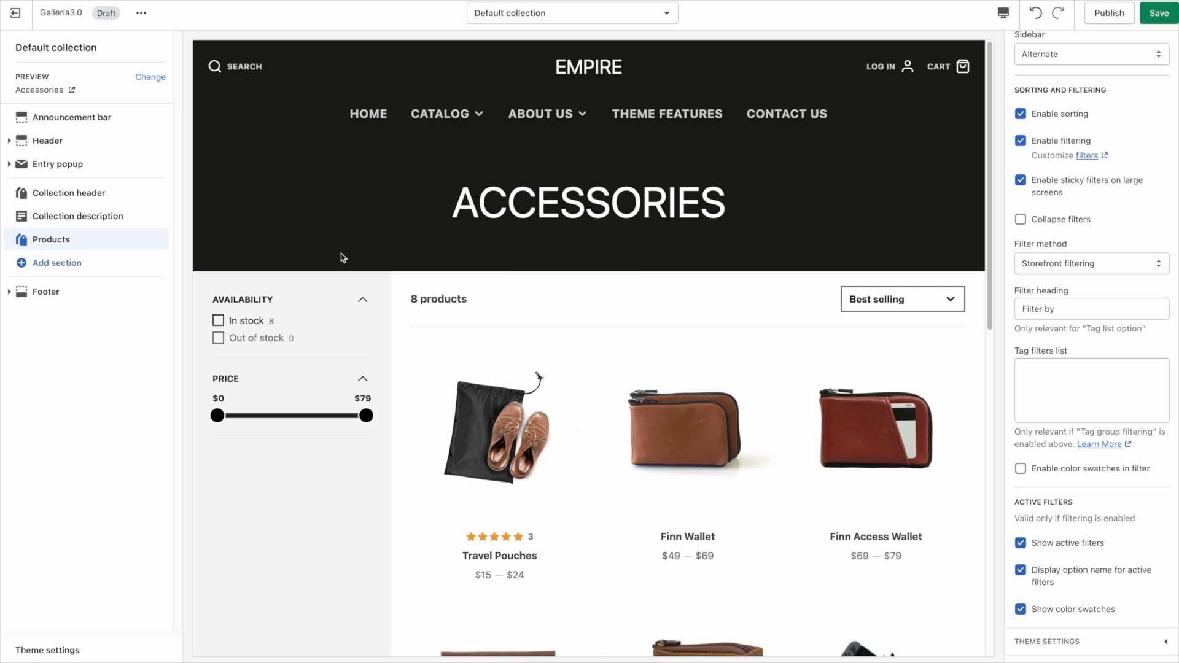
Step: Open a preview of the Galleria3.0 theme from the theme library and go to its Tech Bags catalog page
{"action": "left_click", "coordinate": [29, 12]}
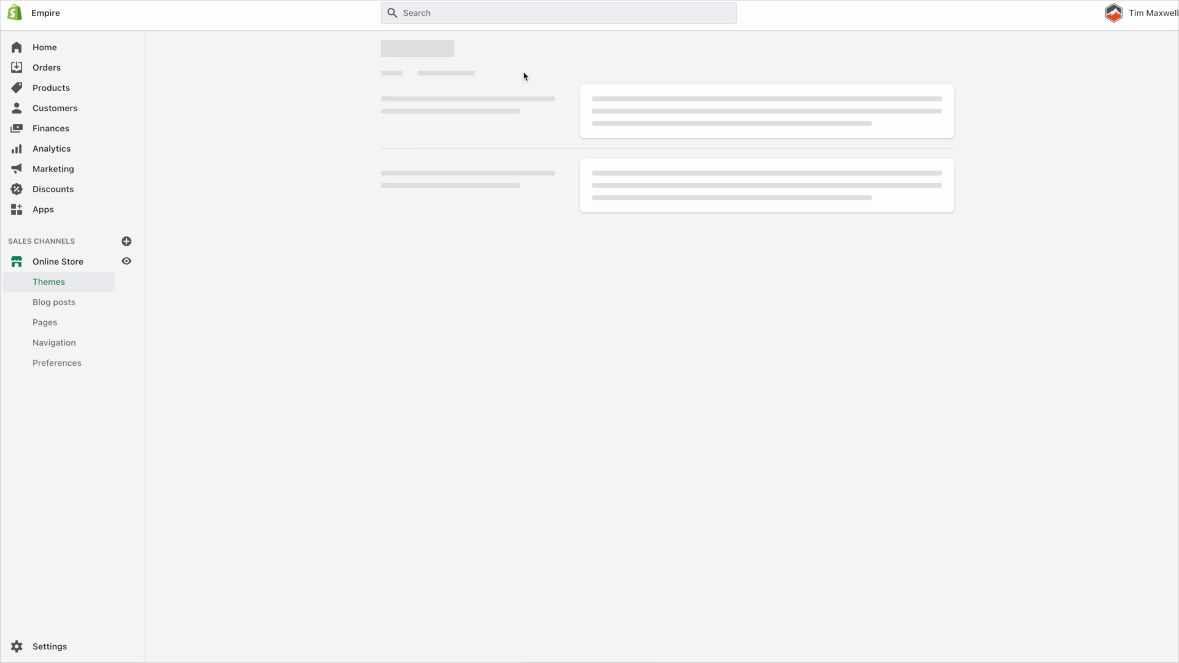
{"action": "scroll", "coordinate": [705, 363], "scroll_direction": "down", "scroll_amount": 5}
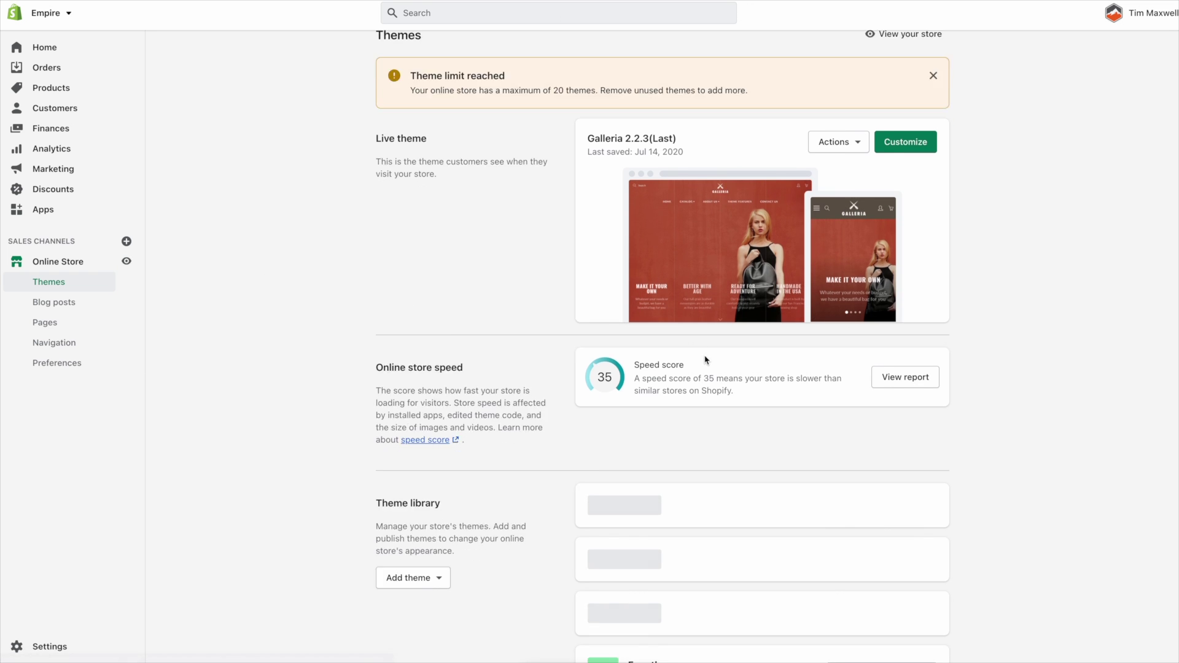
{"action": "left_click", "coordinate": [830, 228]}
{"action": "left_click", "coordinate": [811, 259]}
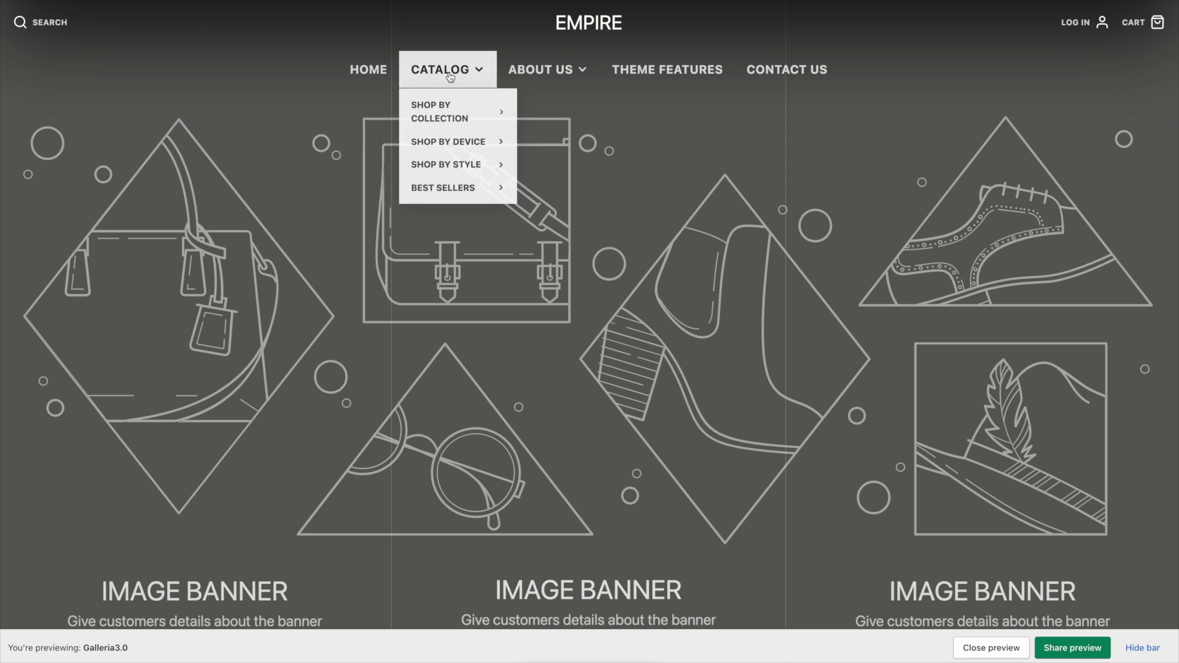
{"action": "left_click", "coordinate": [450, 76]}
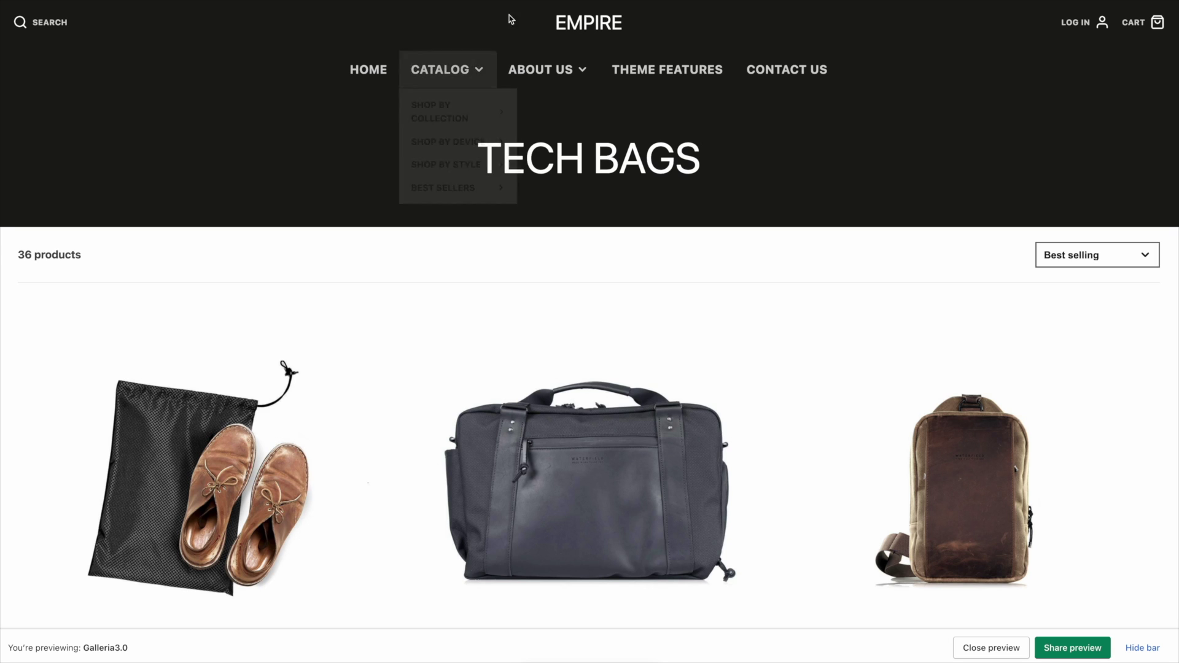
Step: Return to the theme editor and save the Default collection template's changes
{"action": "key", "text": "ctrl+w"}
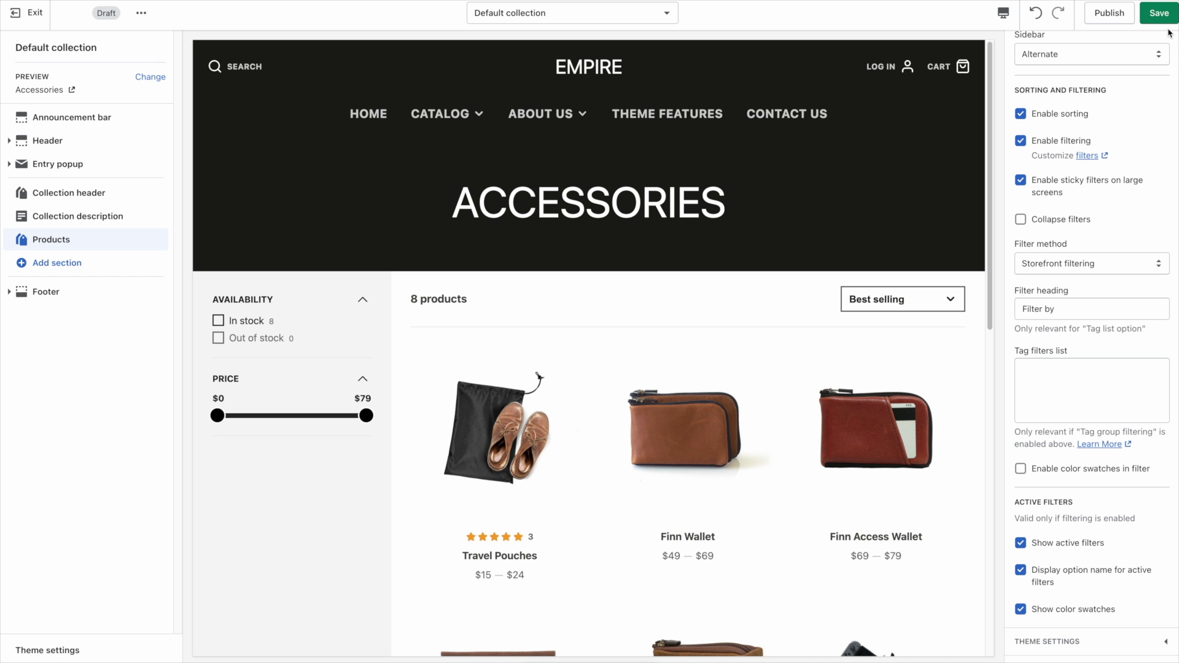
{"action": "left_click", "coordinate": [1160, 15]}
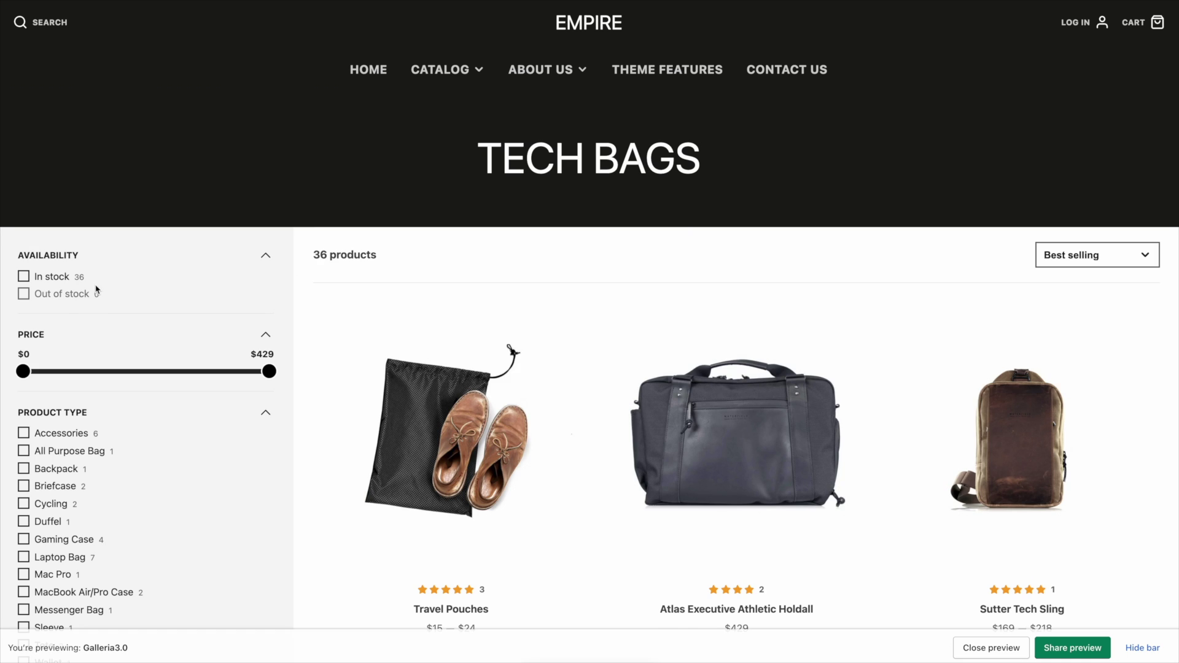
Step: Examine the filter groups on the previewed Tech Bags page, from Availability and Price down to Color and Material
{"action": "scroll", "coordinate": [118, 295], "scroll_direction": "down", "scroll_amount": 6}
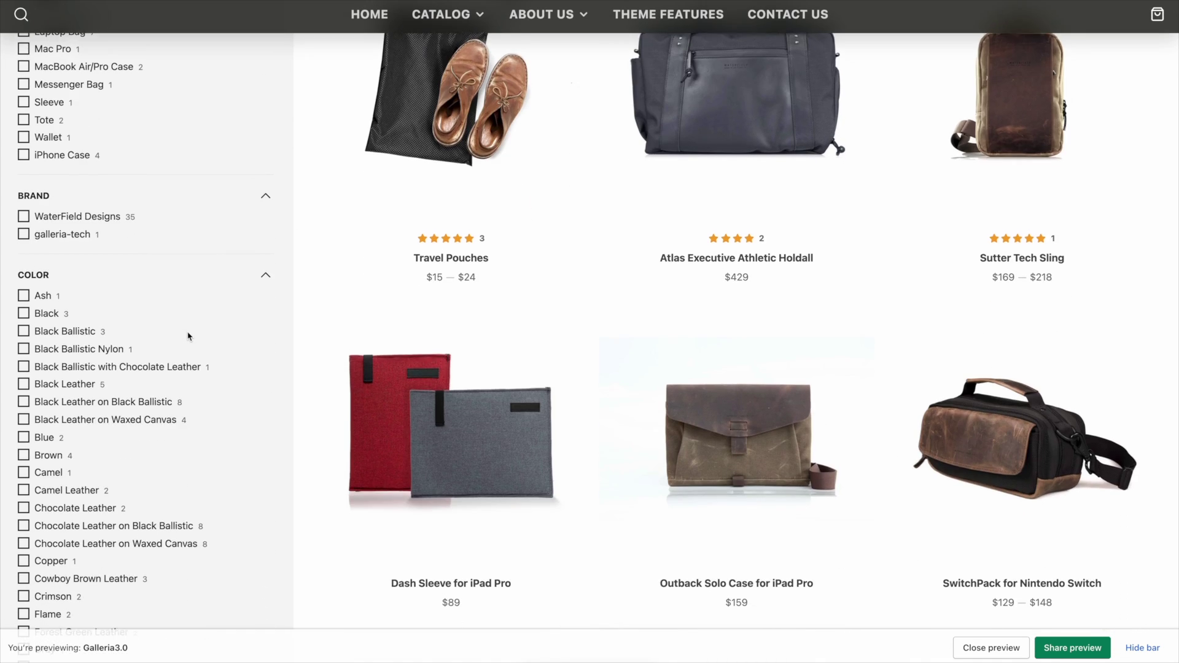
{"action": "scroll", "coordinate": [189, 335], "scroll_direction": "down", "scroll_amount": 10}
{"action": "scroll", "coordinate": [178, 350], "scroll_direction": "up", "scroll_amount": 5}
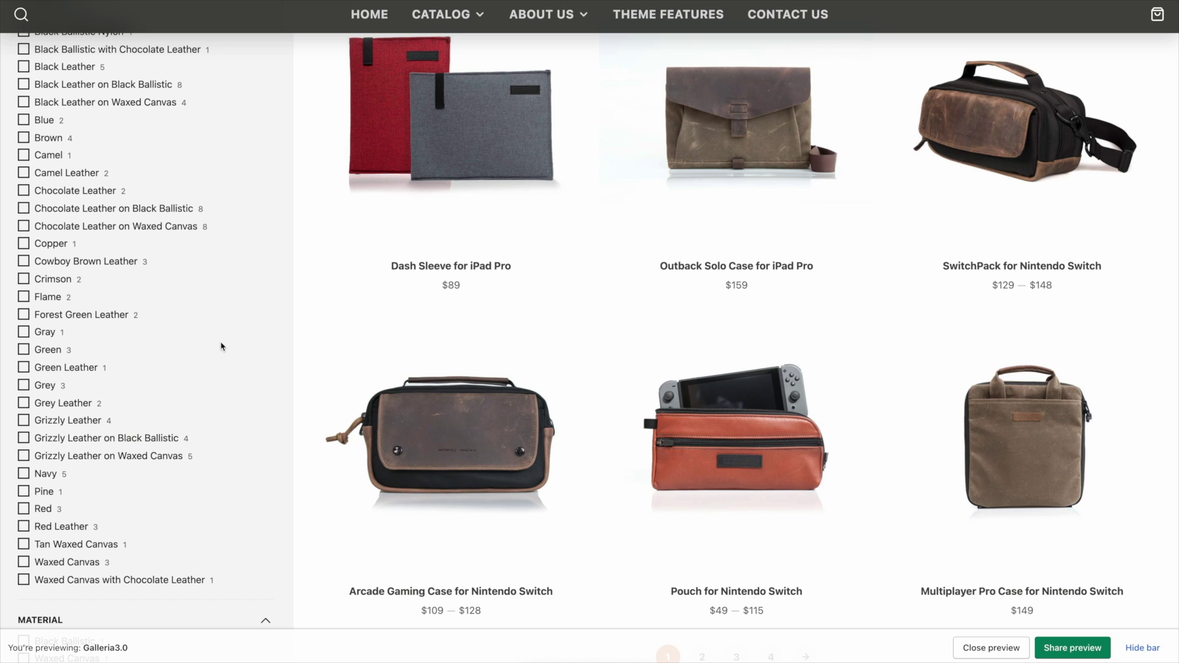
{"action": "scroll", "coordinate": [85, 171], "scroll_direction": "up", "scroll_amount": 2}
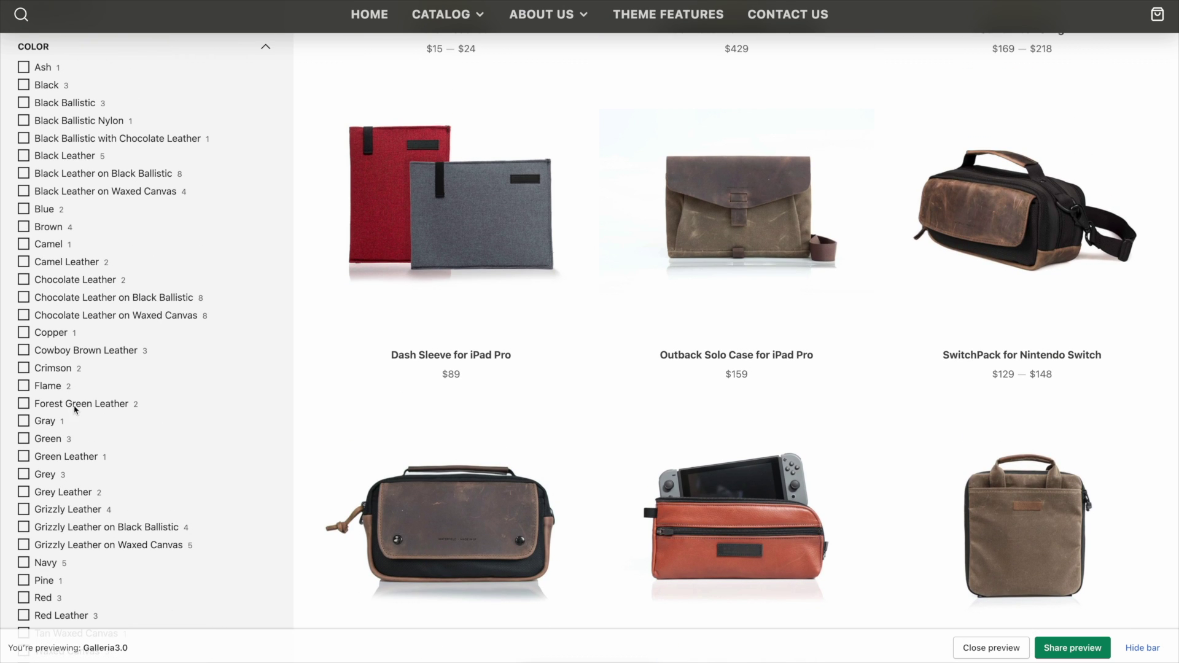
{"action": "scroll", "coordinate": [137, 232], "scroll_direction": "down", "scroll_amount": 3}
{"action": "scroll", "coordinate": [213, 358], "scroll_direction": "up", "scroll_amount": 6}
{"action": "scroll", "coordinate": [192, 384], "scroll_direction": "up", "scroll_amount": 3}
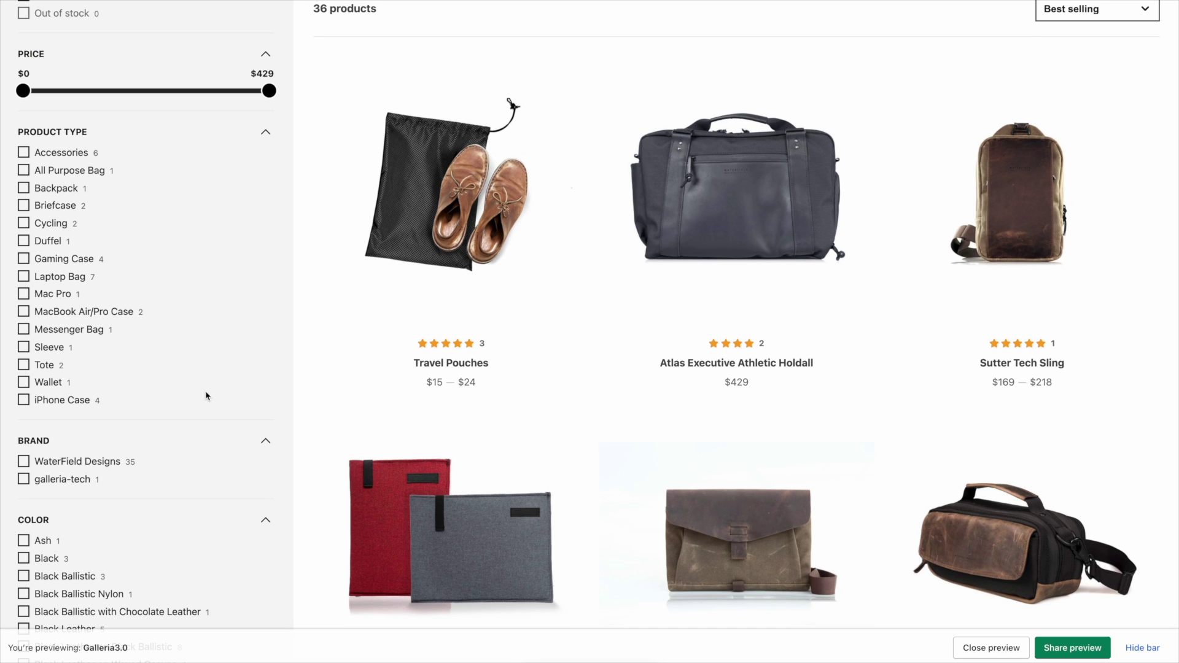
{"action": "scroll", "coordinate": [197, 386], "scroll_direction": "up", "scroll_amount": 2}
{"action": "scroll", "coordinate": [217, 390], "scroll_direction": "down", "scroll_amount": 2}
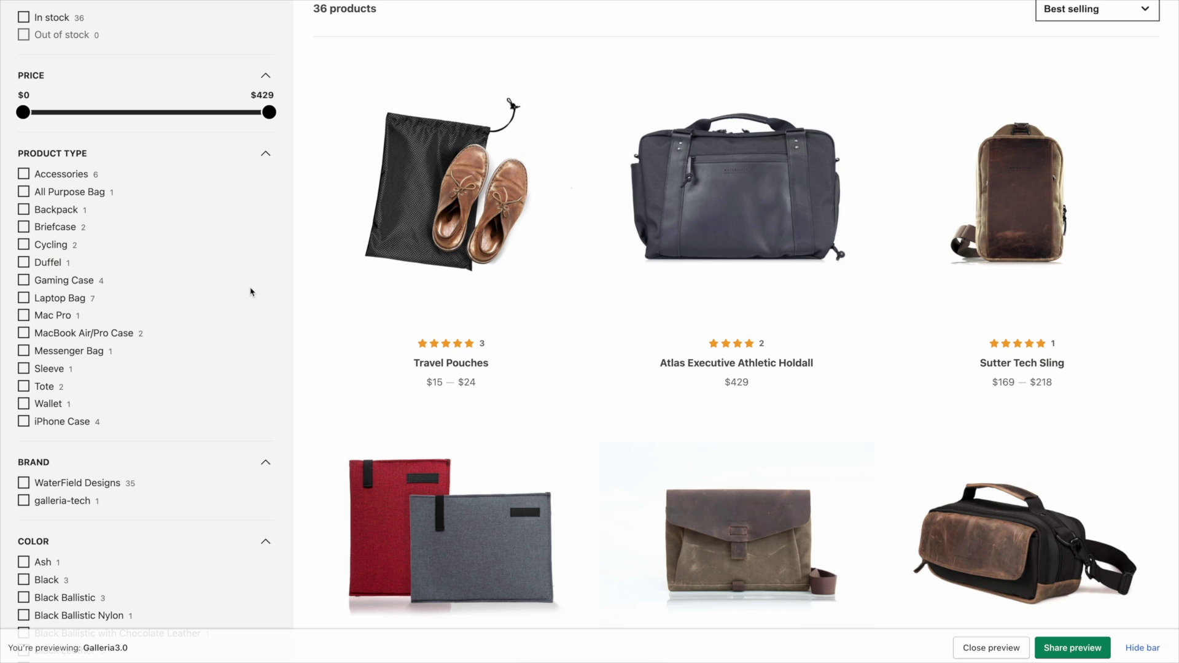
Step: Filter the Tech Bags products by the Briefcase and Cycling product types and check the remaining filter options
{"action": "left_click", "coordinate": [24, 228]}
{"action": "left_click", "coordinate": [23, 245]}
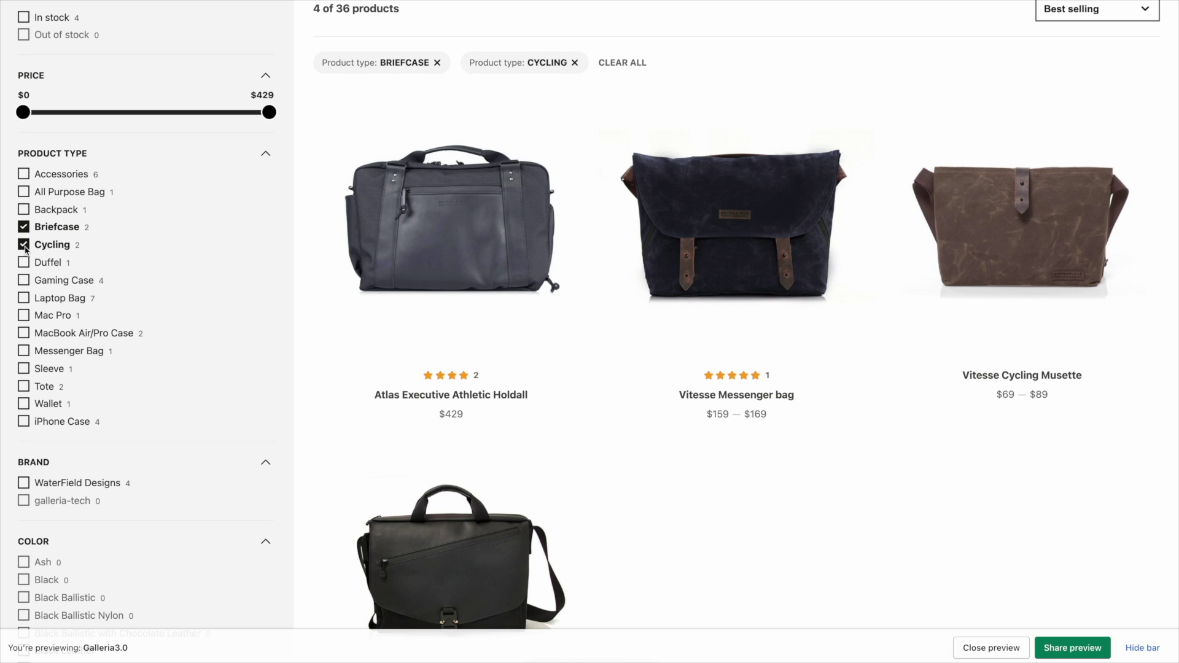
{"action": "scroll", "coordinate": [242, 277], "scroll_direction": "down", "scroll_amount": 2}
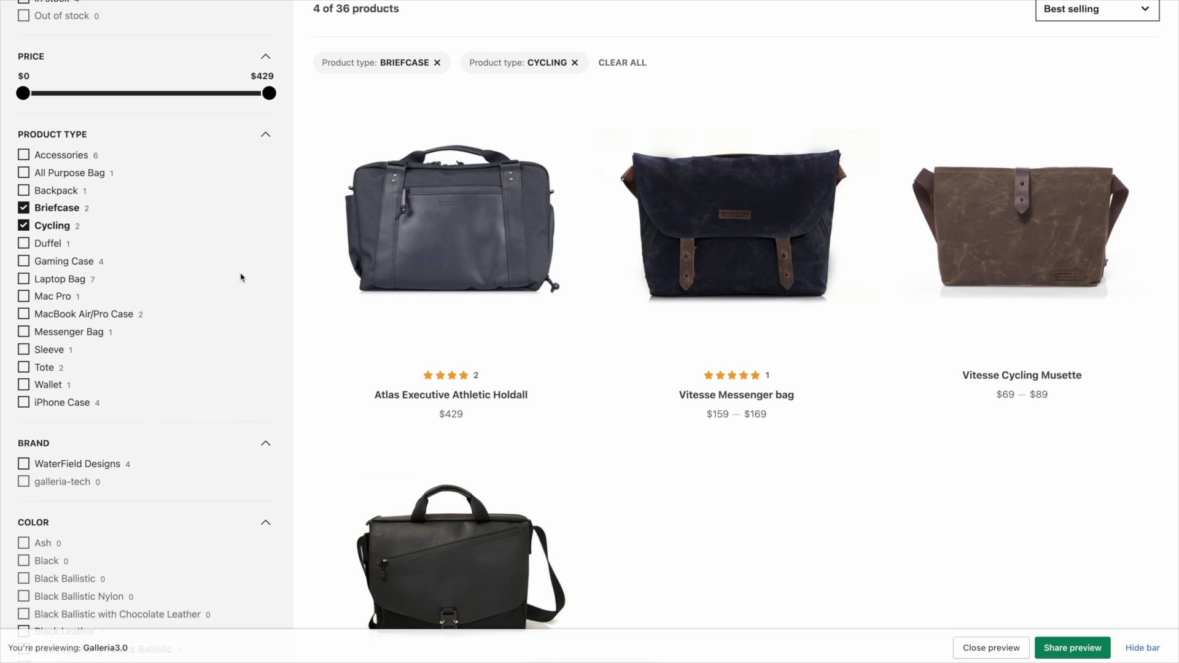
{"action": "scroll", "coordinate": [225, 298], "scroll_direction": "up", "scroll_amount": 2}
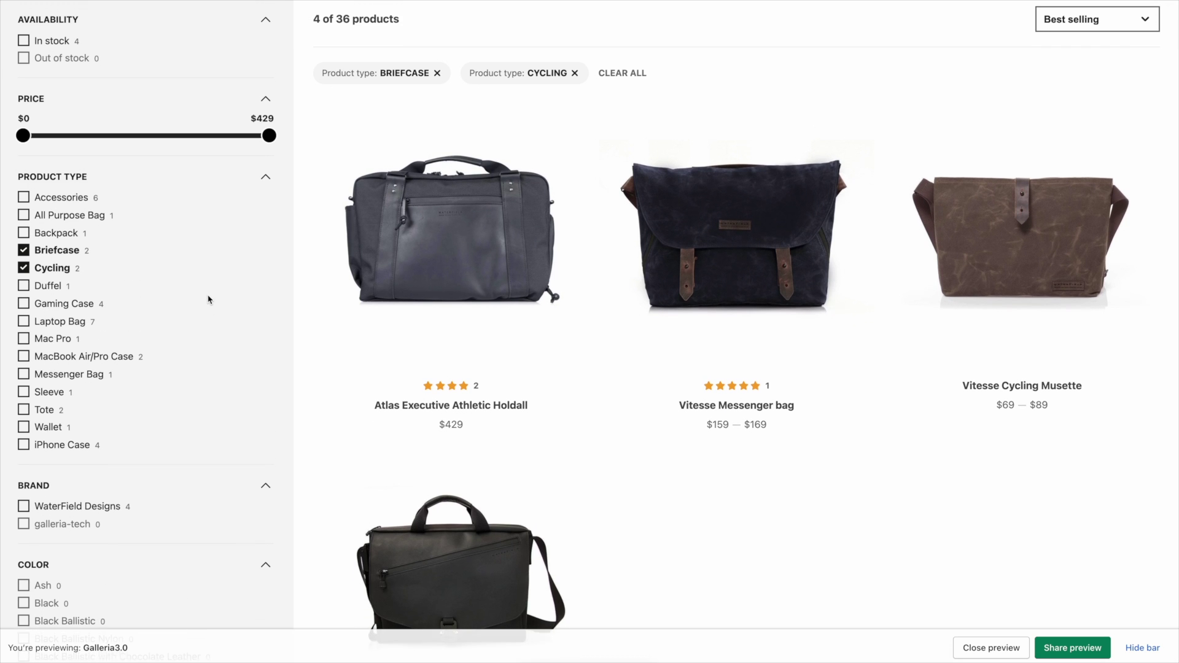
{"action": "scroll", "coordinate": [210, 297], "scroll_direction": "up", "scroll_amount": 3}
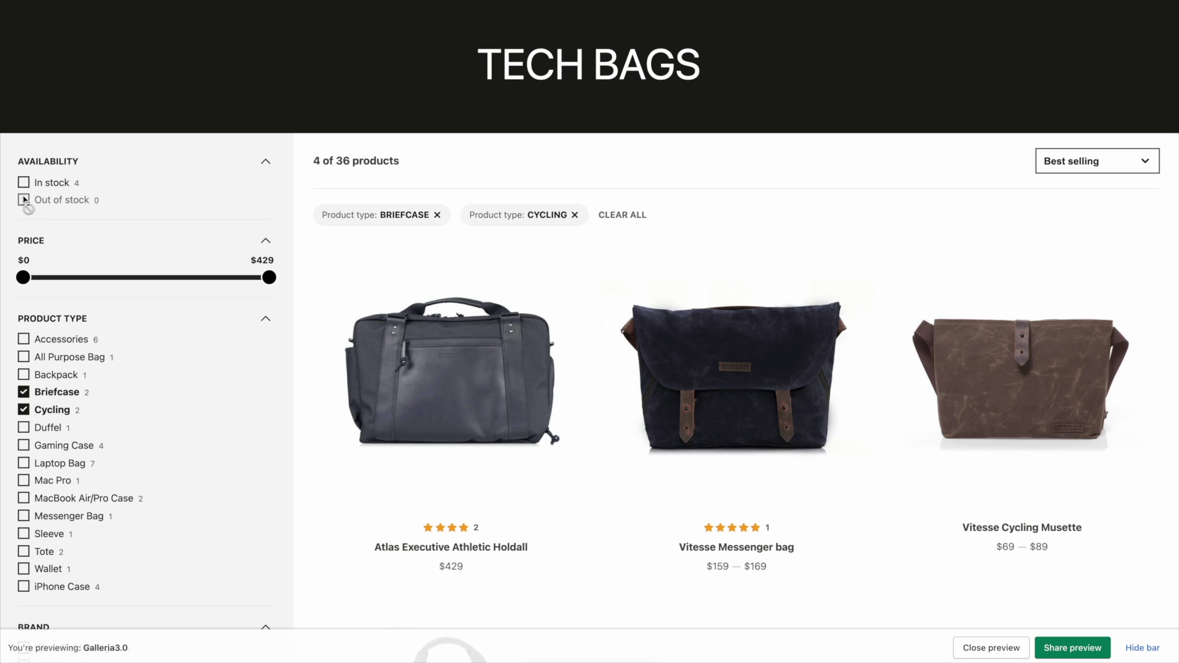
{"action": "scroll", "coordinate": [232, 383], "scroll_direction": "down", "scroll_amount": 5}
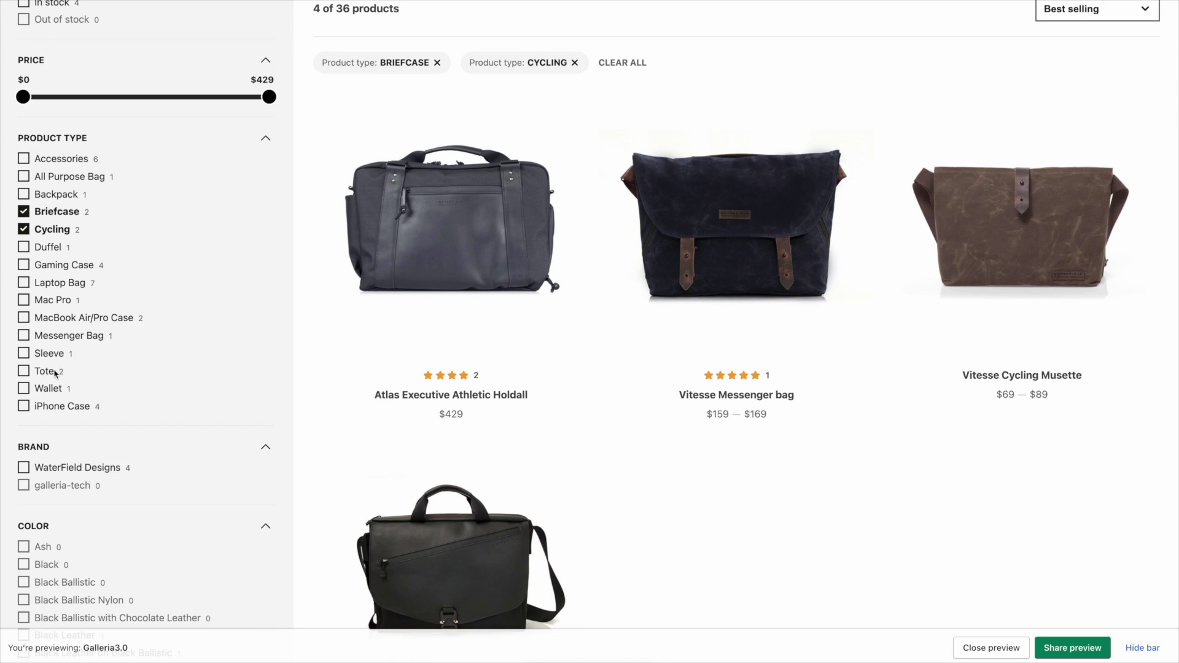
{"action": "scroll", "coordinate": [92, 368], "scroll_direction": "down", "scroll_amount": 3}
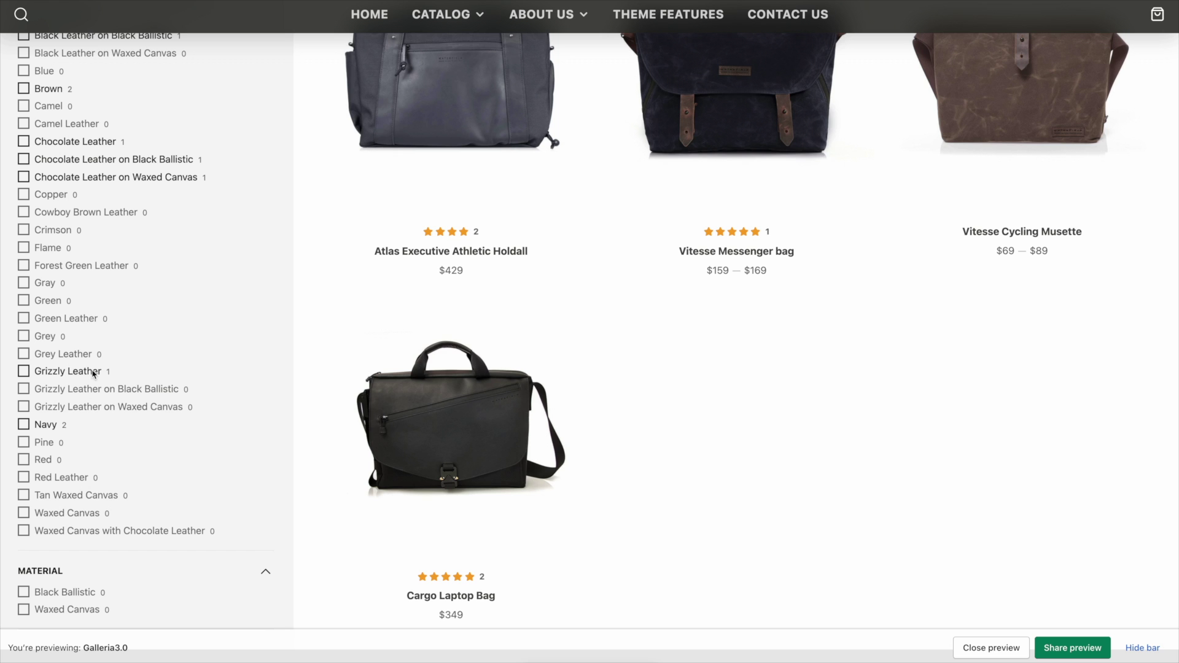
{"action": "scroll", "coordinate": [232, 352], "scroll_direction": "up", "scroll_amount": 5}
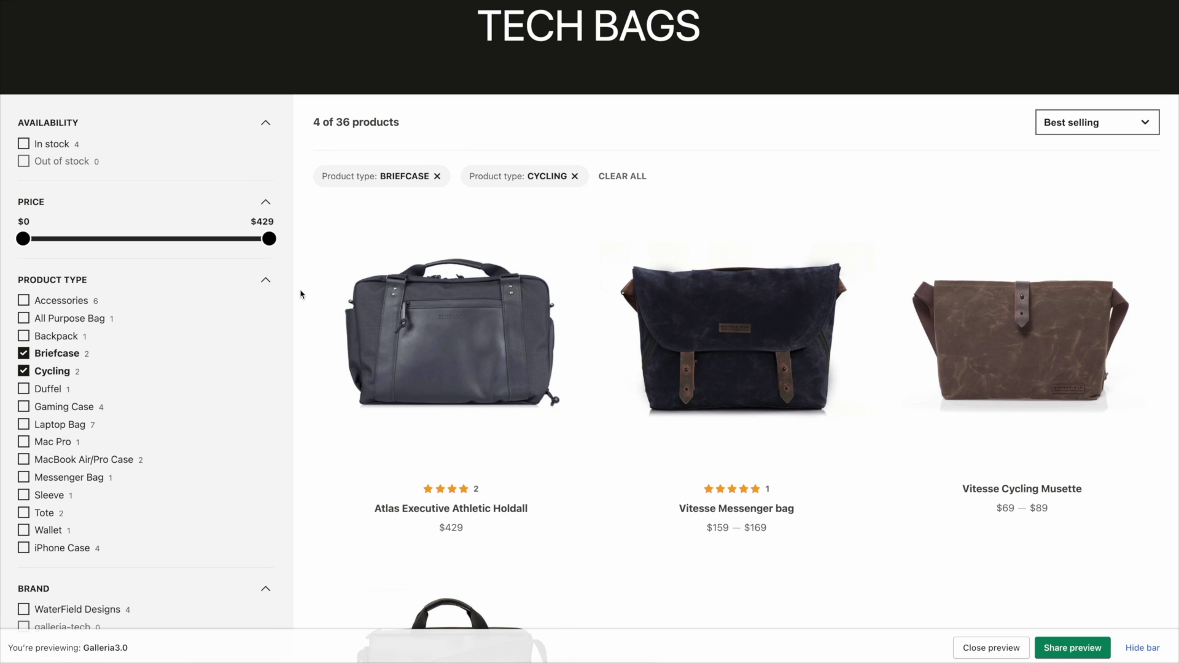
Step: Remove the Cycling and Briefcase filters and look over the unfiltered Tech Bags page's filter sidebar
{"action": "left_click", "coordinate": [575, 177]}
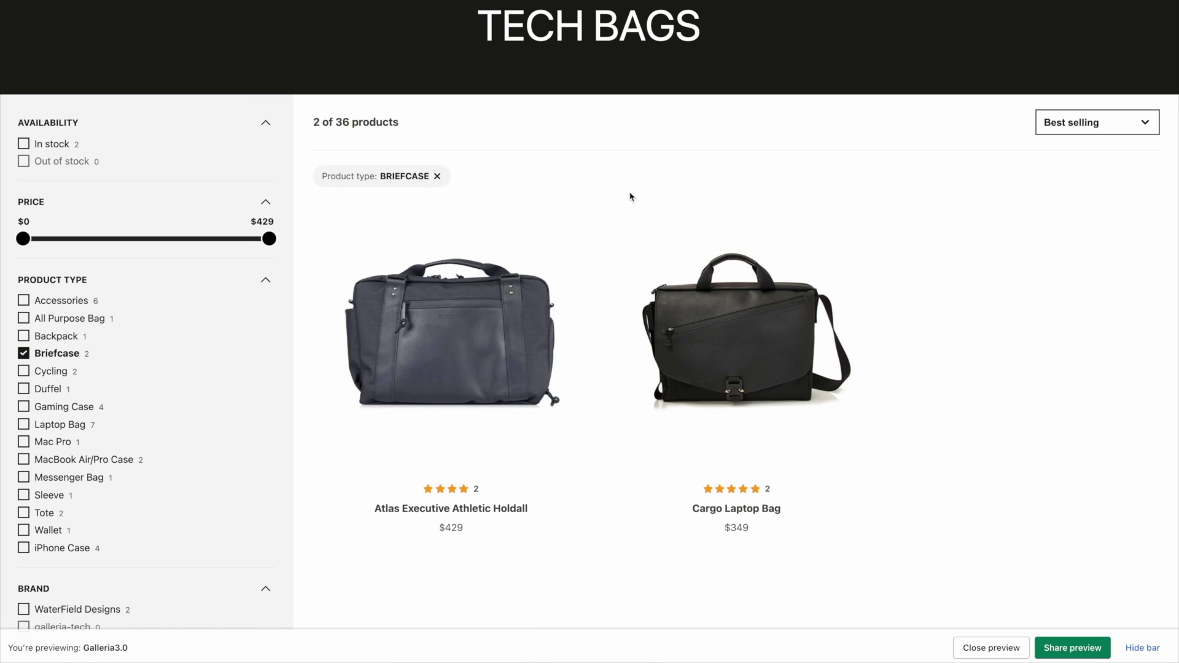
{"action": "left_click", "coordinate": [436, 176]}
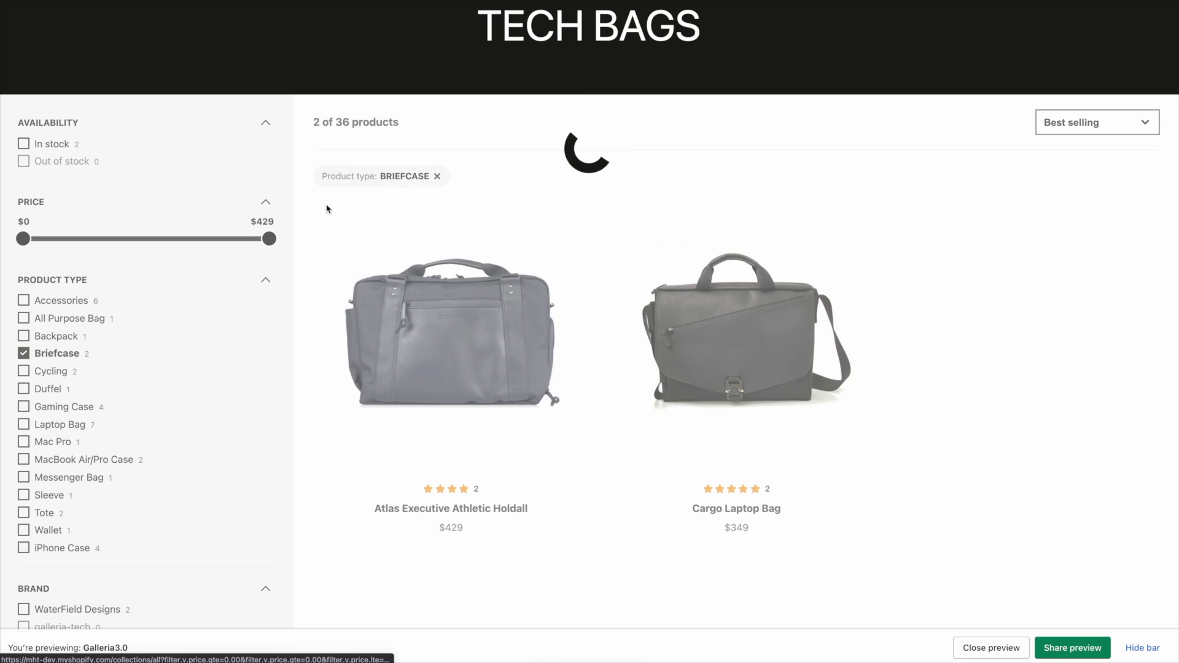
{"action": "scroll", "coordinate": [103, 255], "scroll_direction": "down", "scroll_amount": 15}
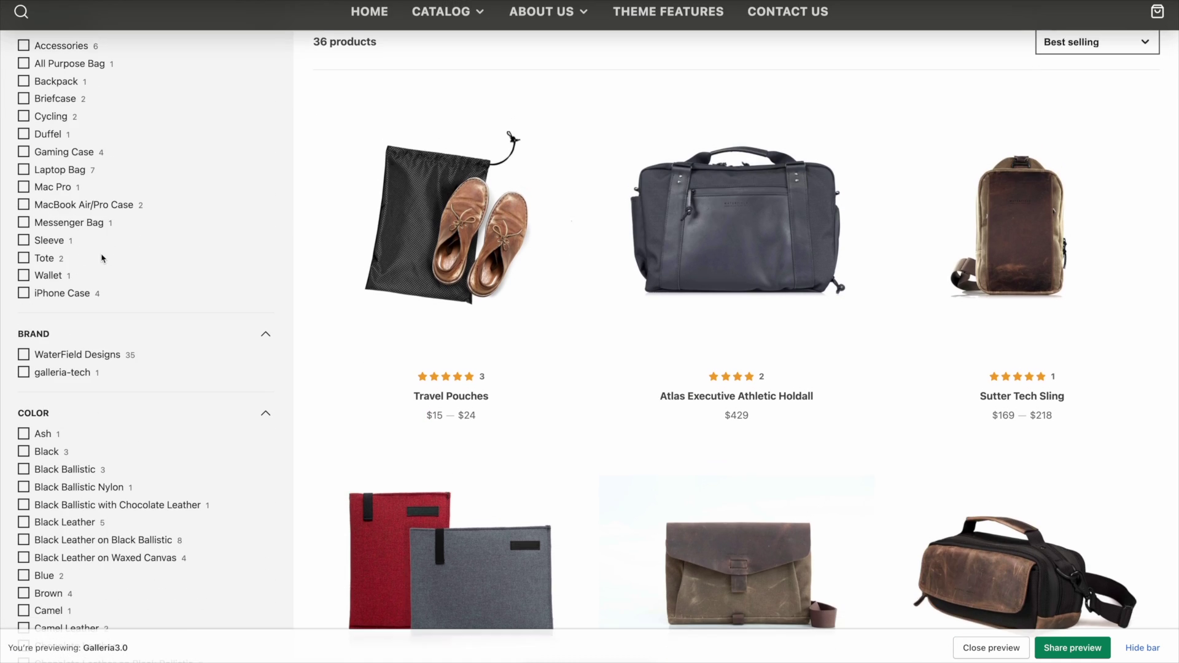
{"action": "scroll", "coordinate": [126, 314], "scroll_direction": "up", "scroll_amount": 15}
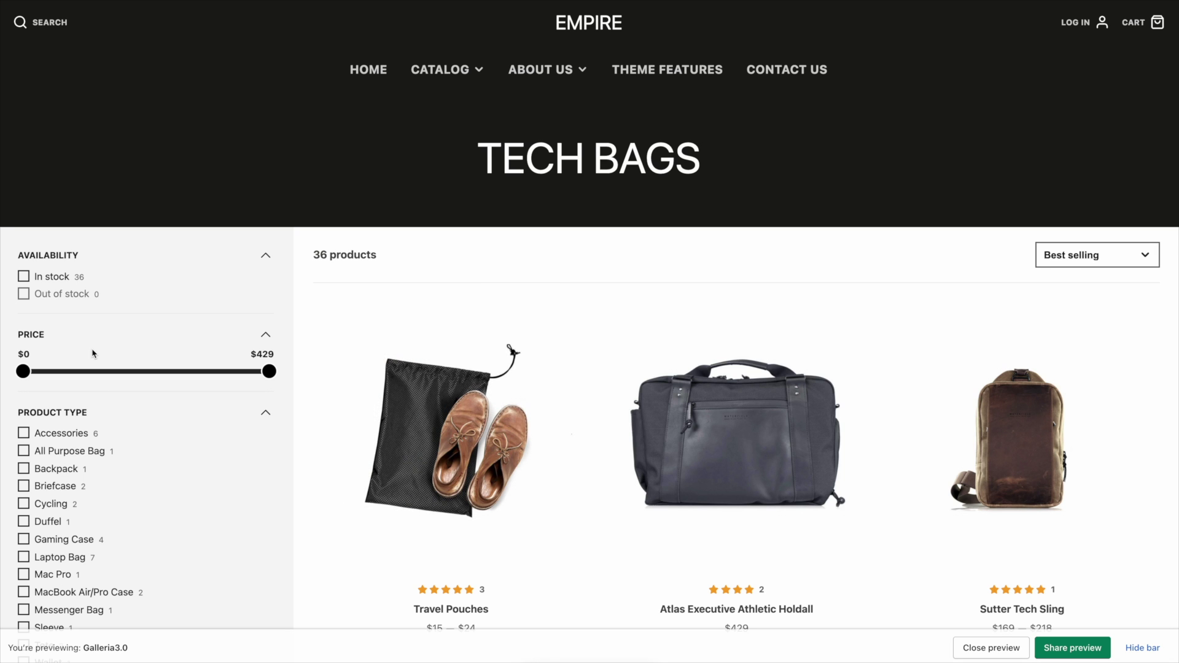
{"action": "scroll", "coordinate": [93, 393], "scroll_direction": "down", "scroll_amount": 3}
{"action": "scroll", "coordinate": [122, 411], "scroll_direction": "down", "scroll_amount": 6}
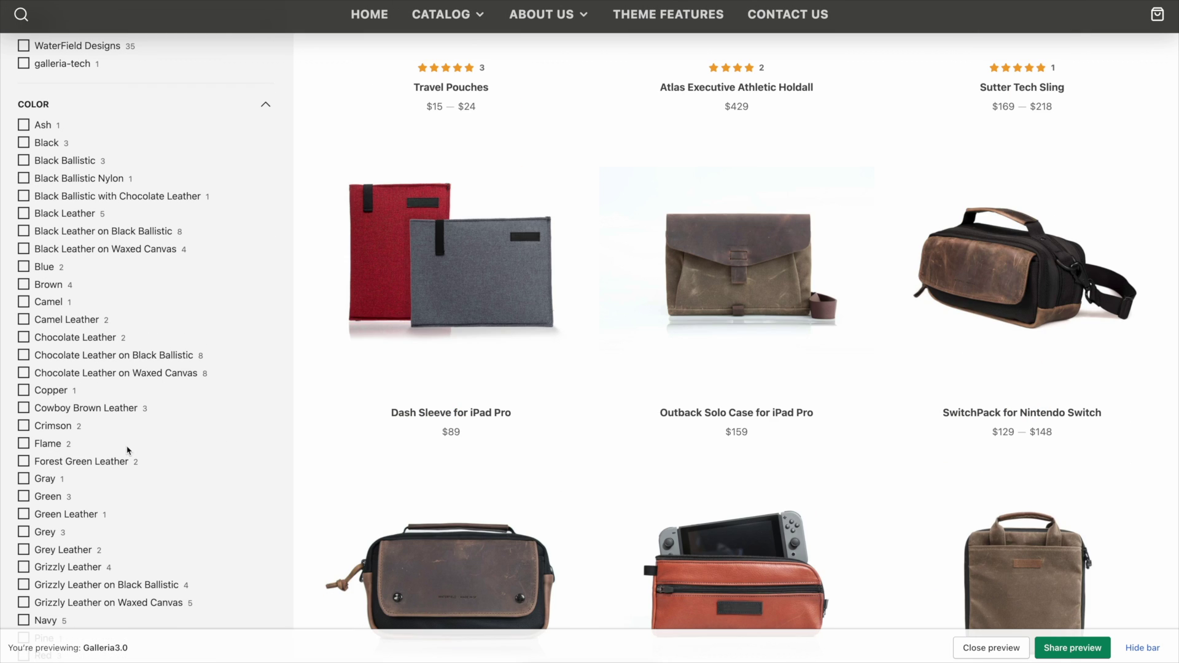
{"action": "scroll", "coordinate": [127, 450], "scroll_direction": "up", "scroll_amount": 3}
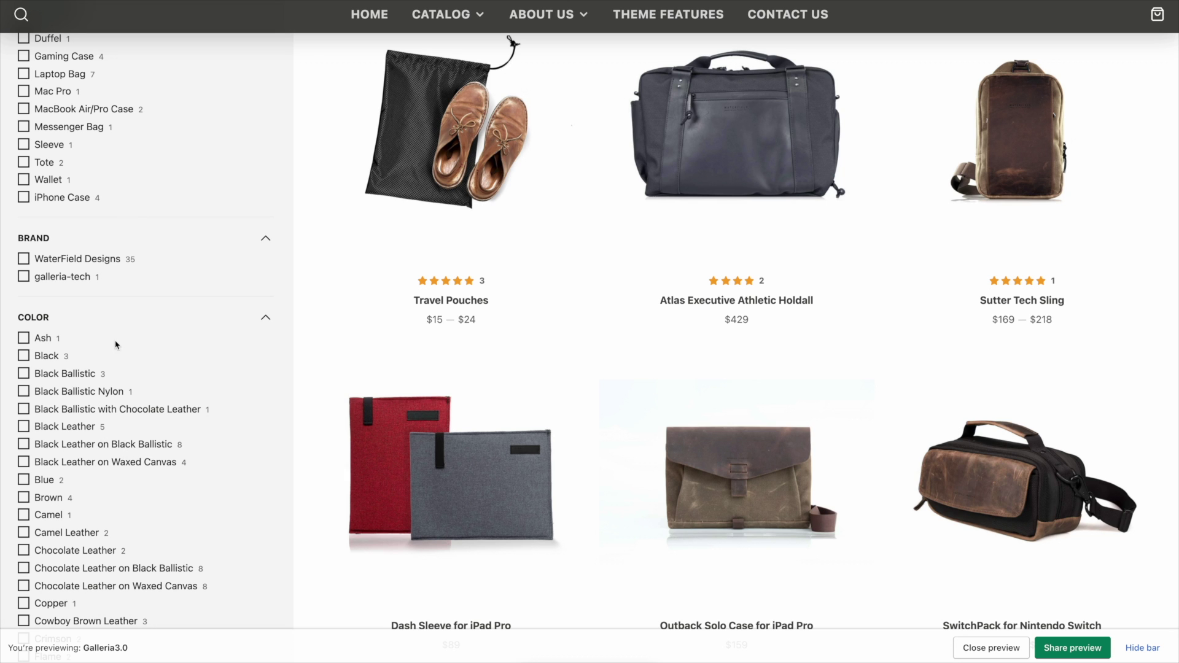
{"action": "scroll", "coordinate": [161, 332], "scroll_direction": "up", "scroll_amount": 4}
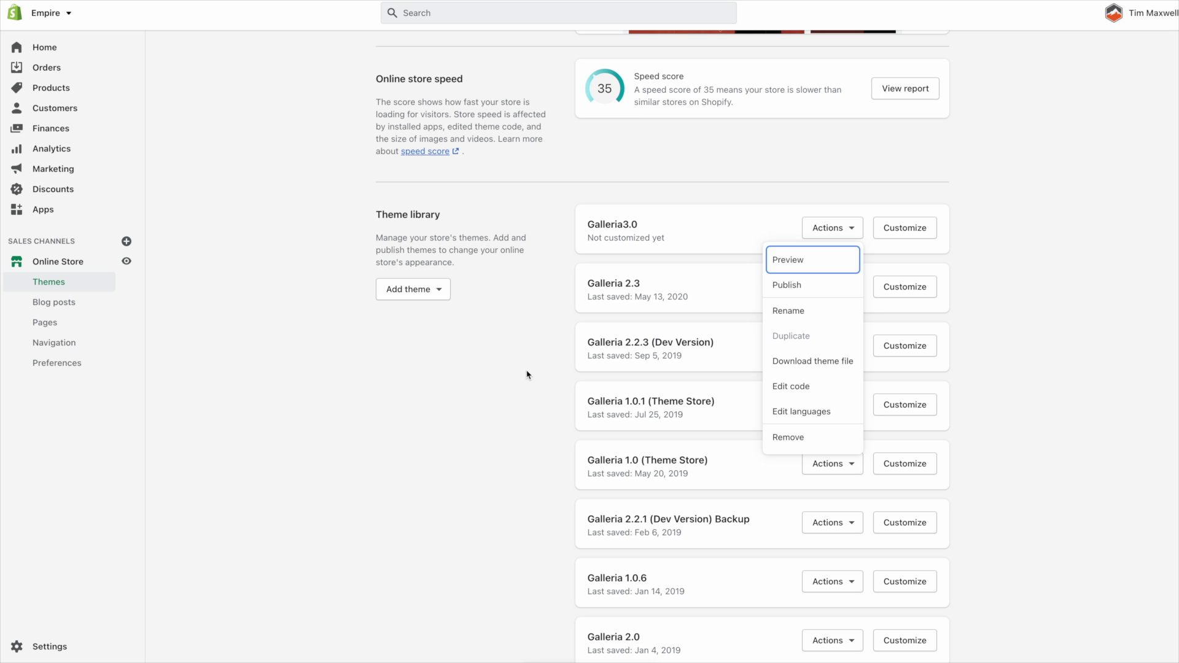
Step: Return to the theme library, open Galleria3.0 for customizing, and load the Tech Bags catalog page in the editor
{"action": "left_click", "coordinate": [527, 374]}
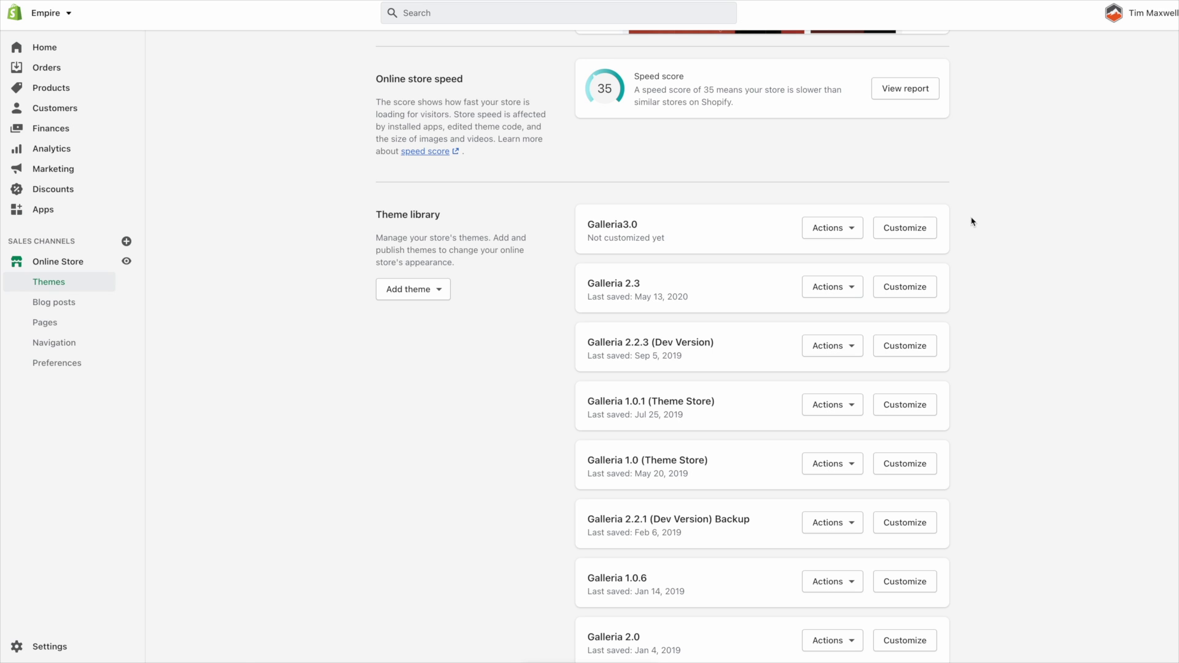
{"action": "left_click", "coordinate": [923, 227]}
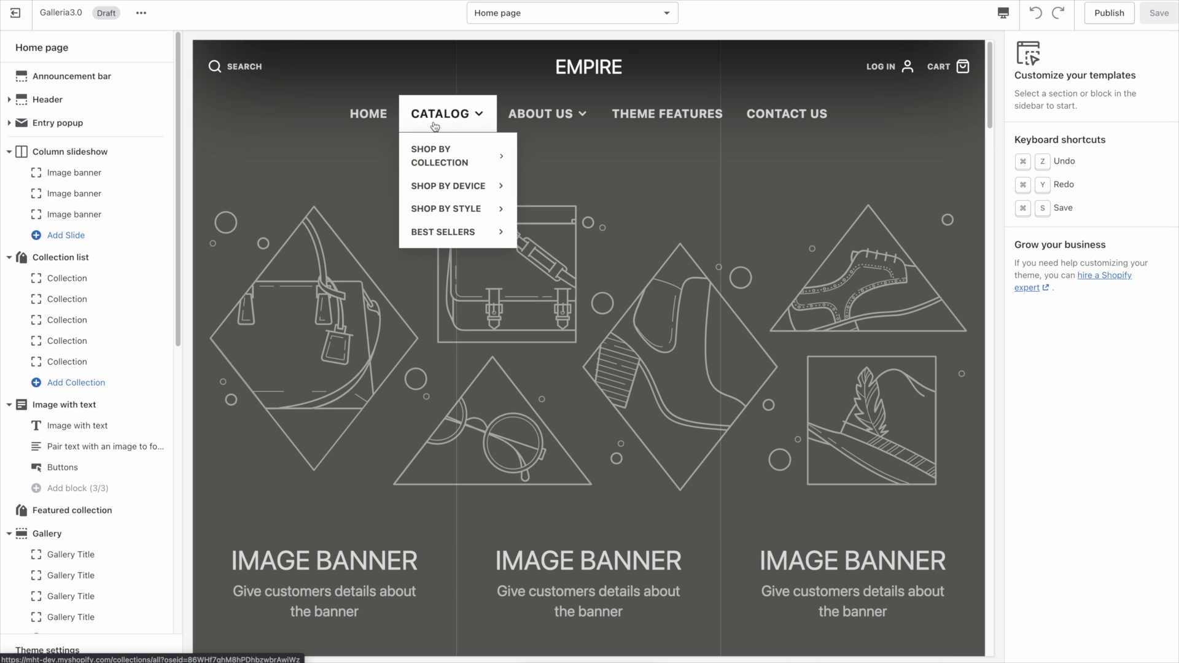
{"action": "left_click", "coordinate": [423, 117]}
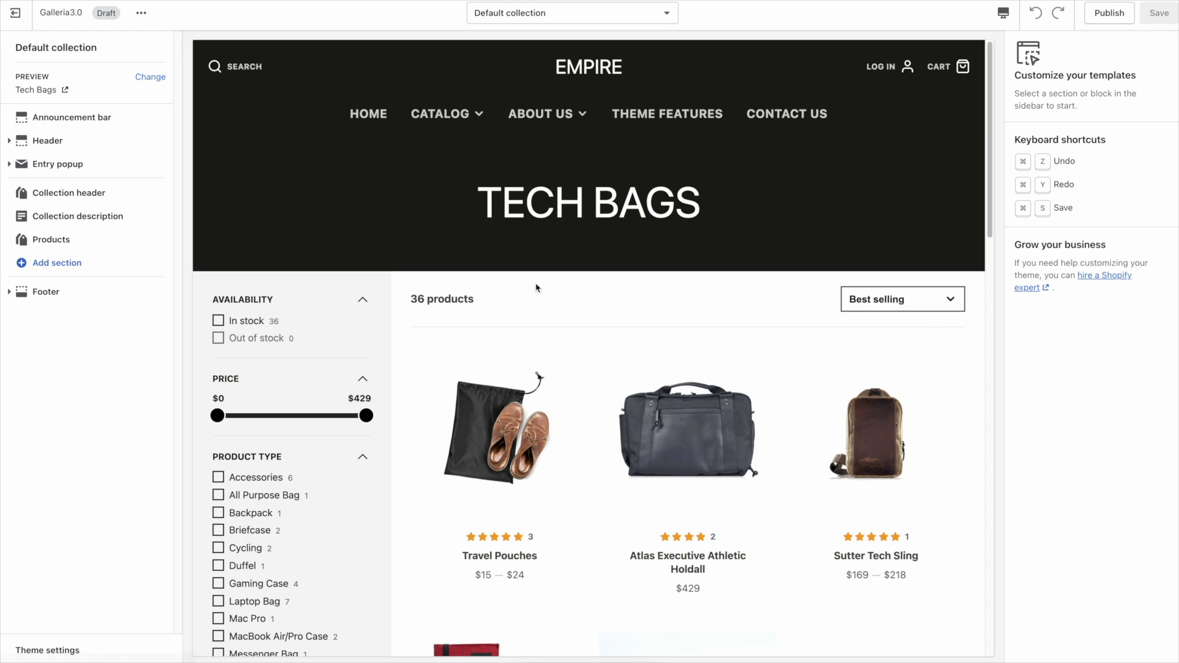
Step: Set the Products section's filter method to Tag group filtering
{"action": "left_click", "coordinate": [59, 240]}
{"action": "scroll", "coordinate": [1135, 337], "scroll_direction": "down", "scroll_amount": 5}
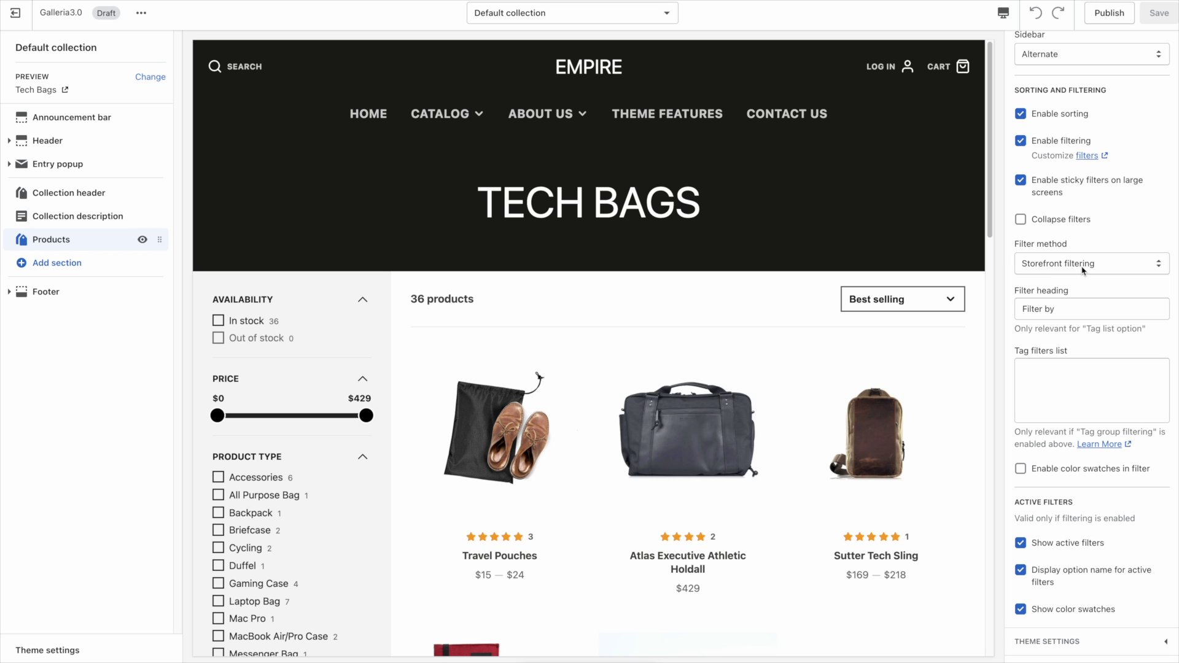
{"action": "left_click", "coordinate": [1102, 271]}
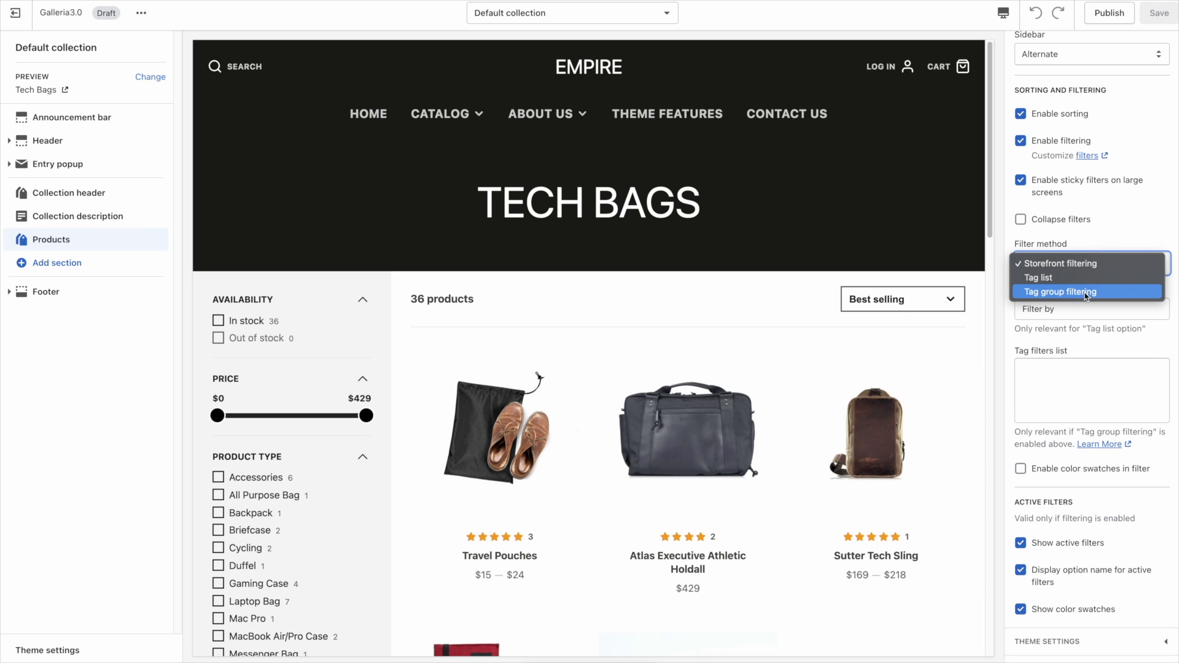
{"action": "left_click", "coordinate": [1085, 293]}
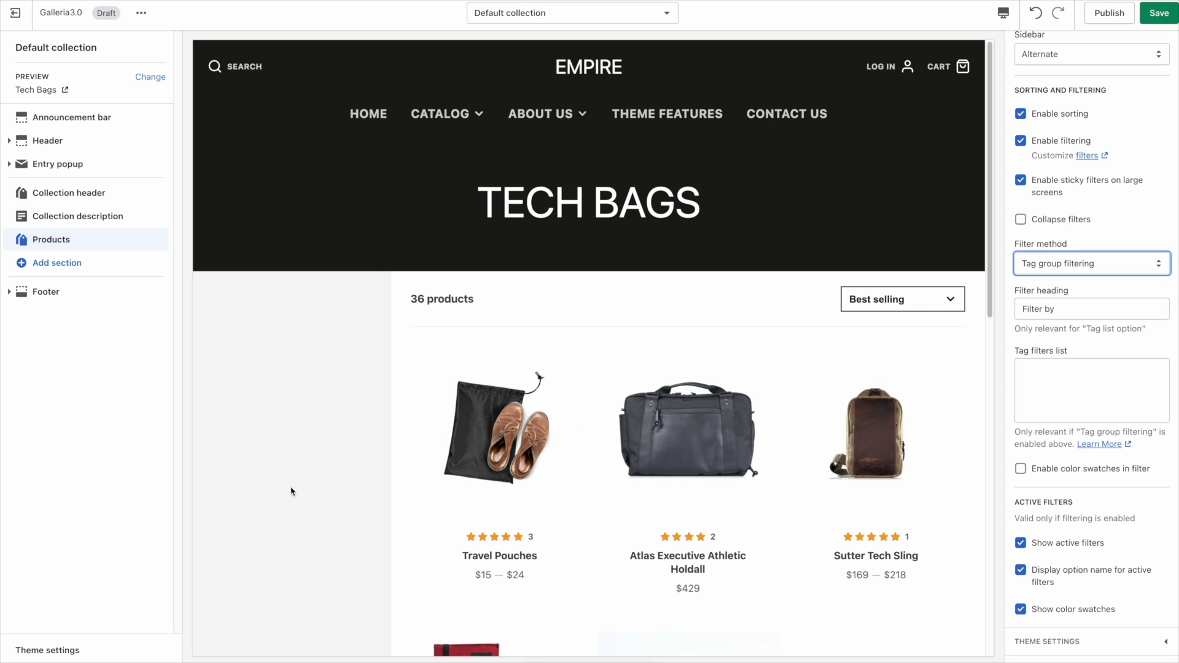
Step: Check the filter groups on the live Galleria Tech Bags page and enter Style,Device as the Products section's tag filters list
{"action": "left_click", "coordinate": [1047, 380]}
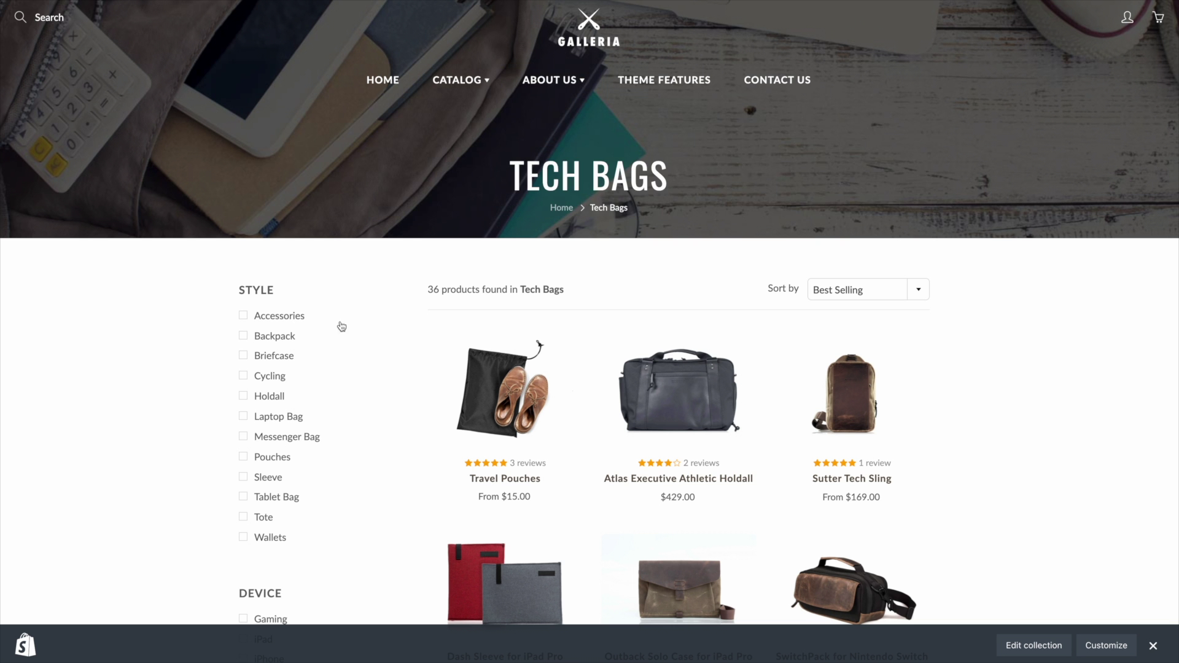
{"action": "scroll", "coordinate": [360, 321], "scroll_direction": "down", "scroll_amount": 3}
{"action": "scroll", "coordinate": [360, 372], "scroll_direction": "down", "scroll_amount": 4}
{"action": "scroll", "coordinate": [365, 387], "scroll_direction": "up", "scroll_amount": 6}
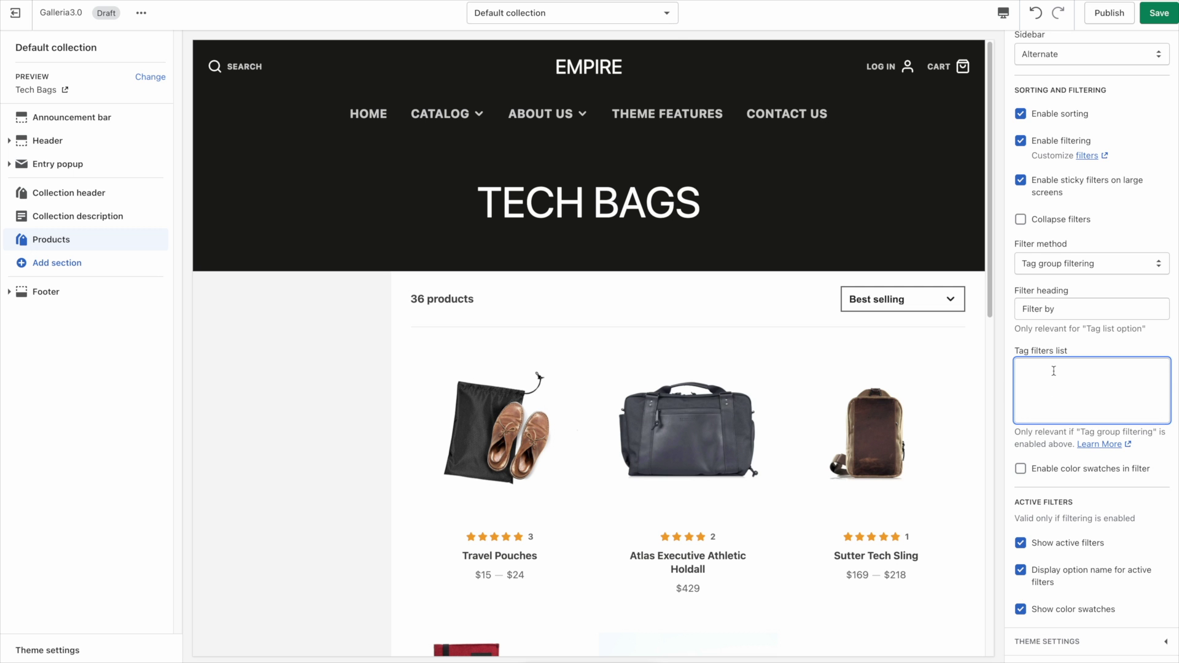
{"action": "type", "text": "Style"}
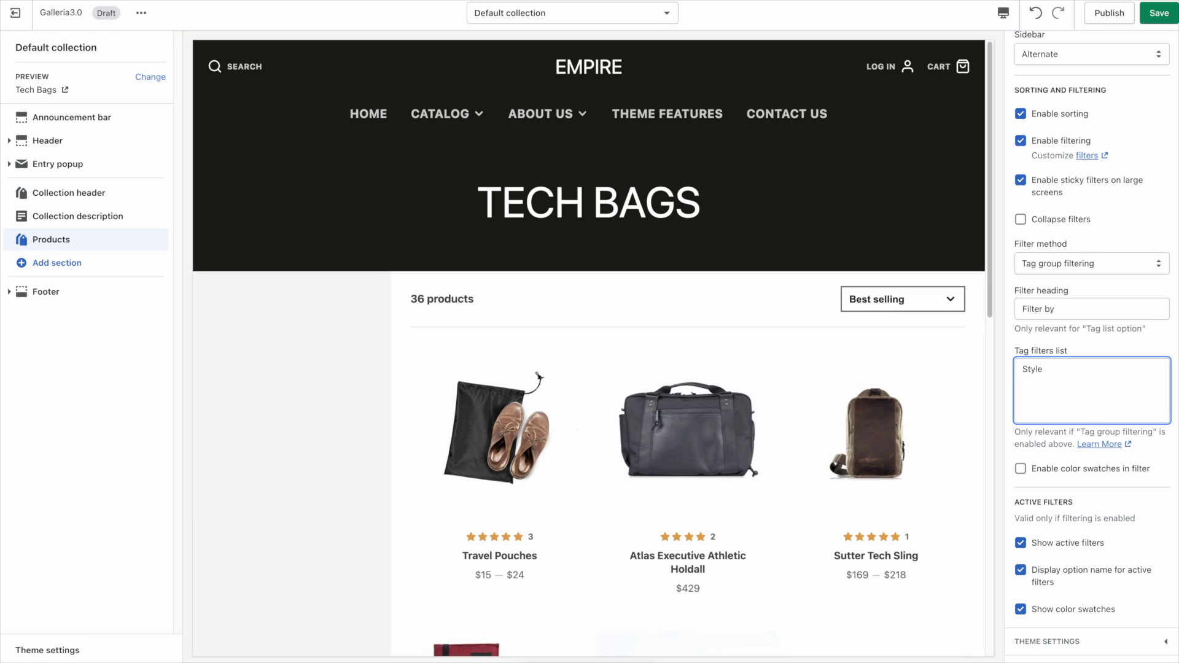
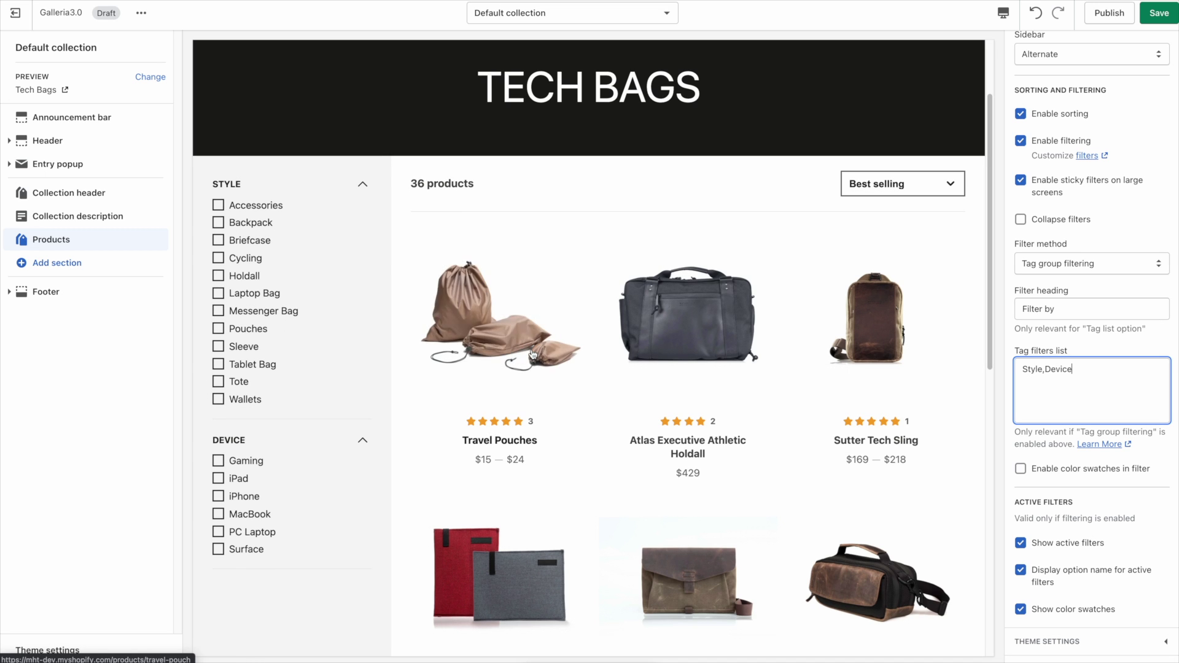
Step: Test the previewed tag groups by filtering on the Gaming device, adding the Messenger Bag style, and removing that style again
{"action": "scroll", "coordinate": [586, 254], "scroll_direction": "down", "scroll_amount": 2}
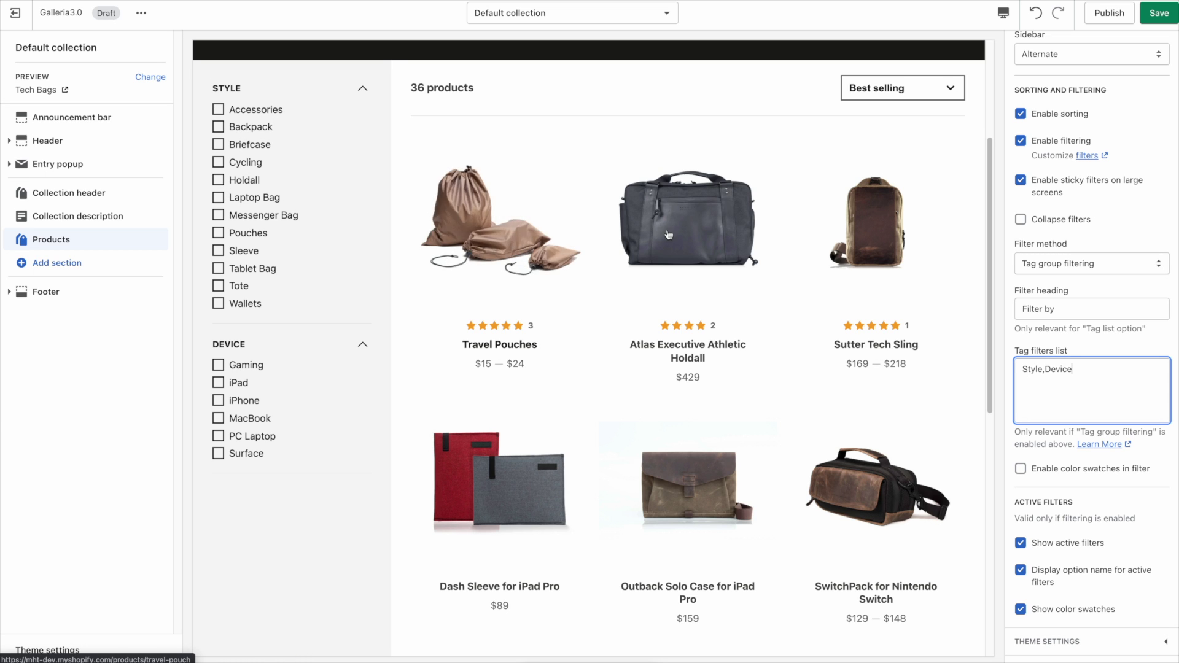
{"action": "scroll", "coordinate": [763, 347], "scroll_direction": "down", "scroll_amount": 3}
{"action": "scroll", "coordinate": [801, 454], "scroll_direction": "up", "scroll_amount": 4}
{"action": "scroll", "coordinate": [801, 455], "scroll_direction": "up", "scroll_amount": 2}
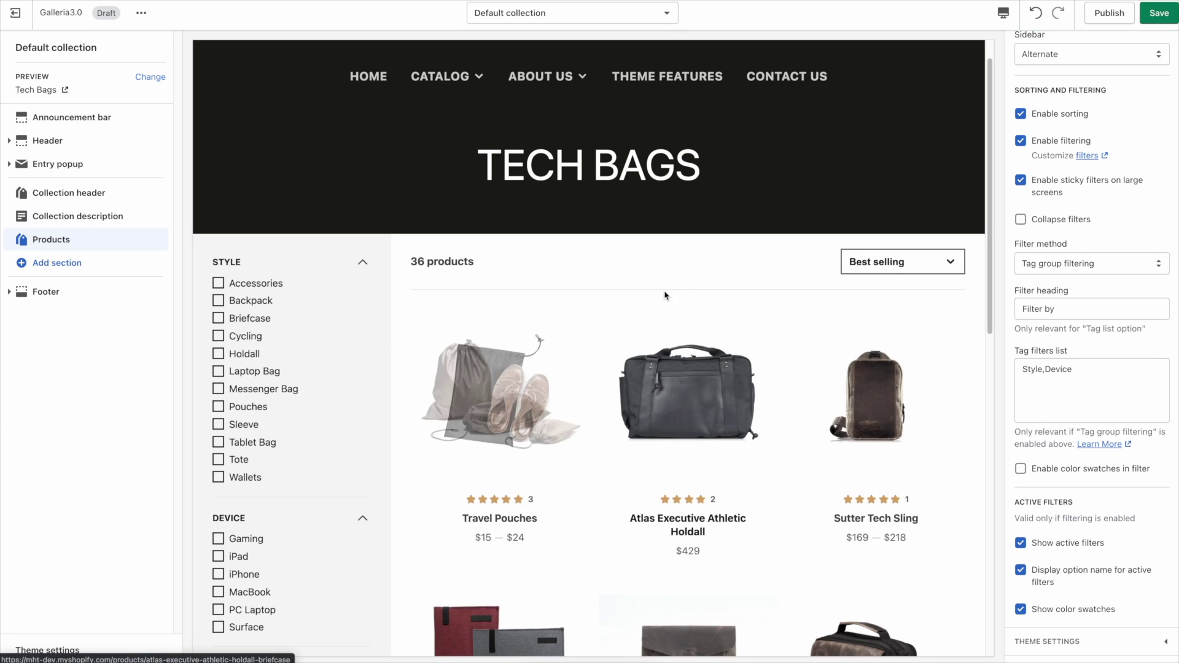
{"action": "scroll", "coordinate": [683, 288], "scroll_direction": "down", "scroll_amount": 1}
{"action": "scroll", "coordinate": [683, 288], "scroll_direction": "down", "scroll_amount": 3}
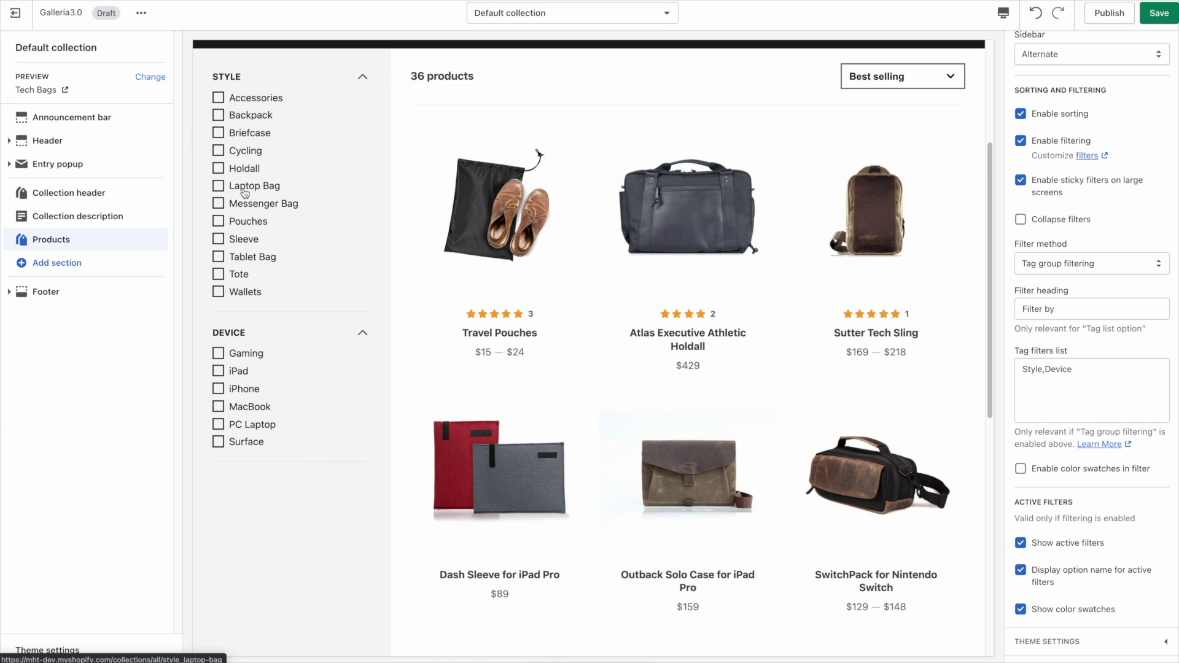
{"action": "scroll", "coordinate": [312, 248], "scroll_direction": "up", "scroll_amount": 1}
{"action": "left_click", "coordinate": [219, 378]}
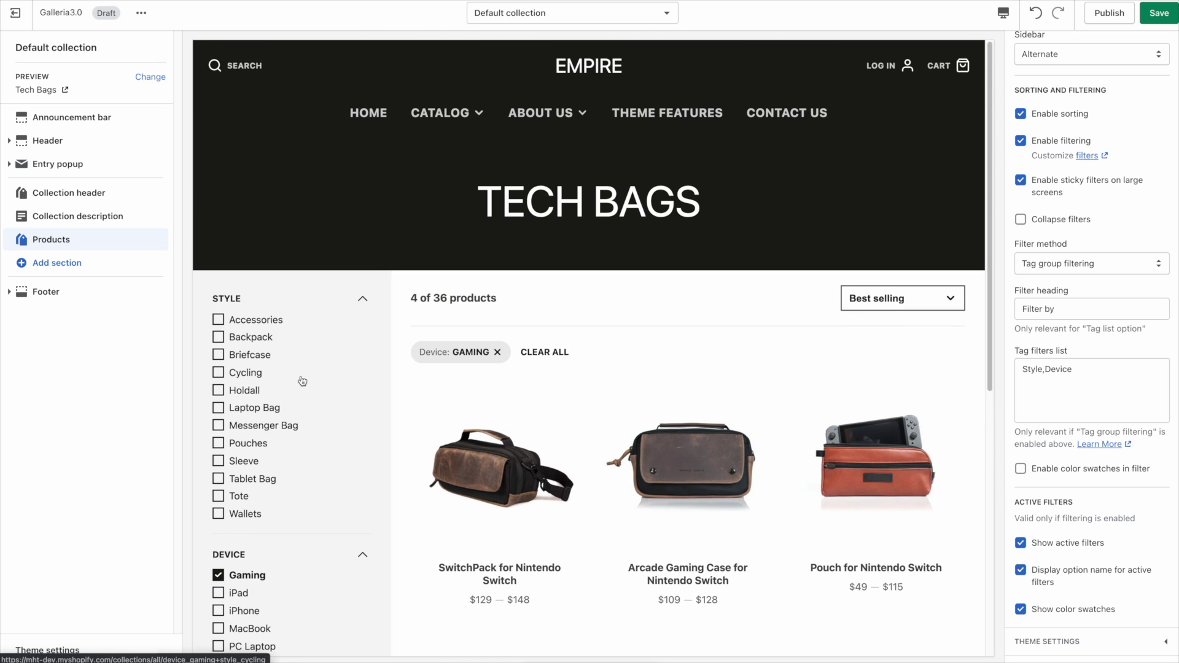
{"action": "scroll", "coordinate": [491, 442], "scroll_direction": "down", "scroll_amount": 2}
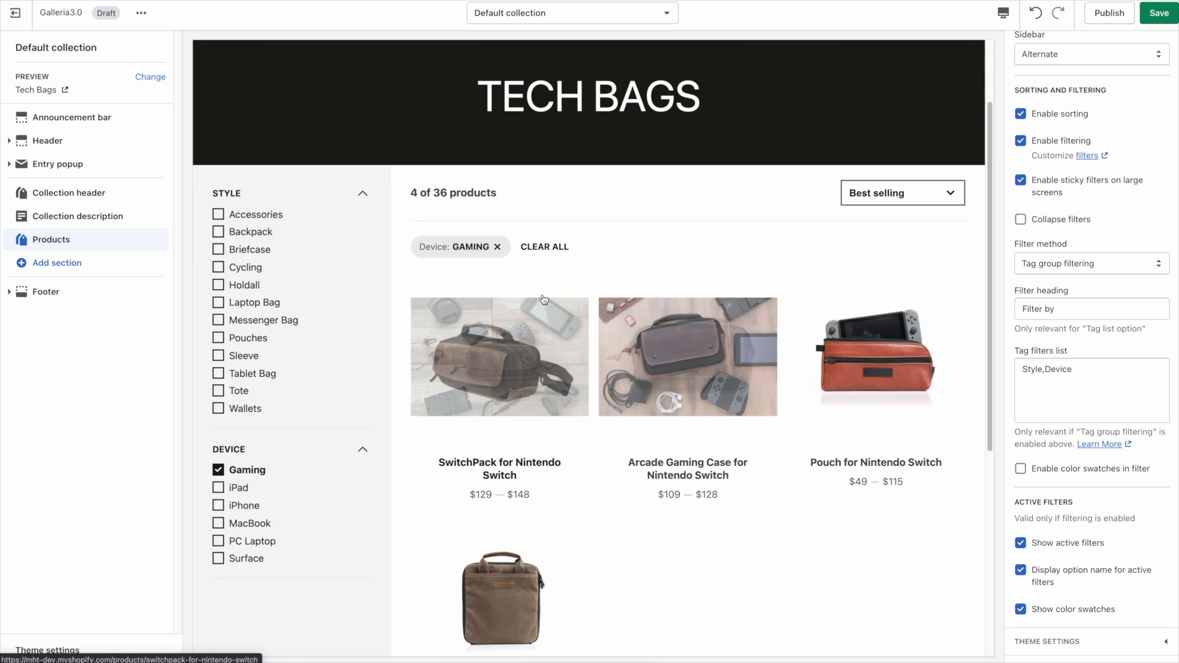
{"action": "left_click", "coordinate": [219, 323]}
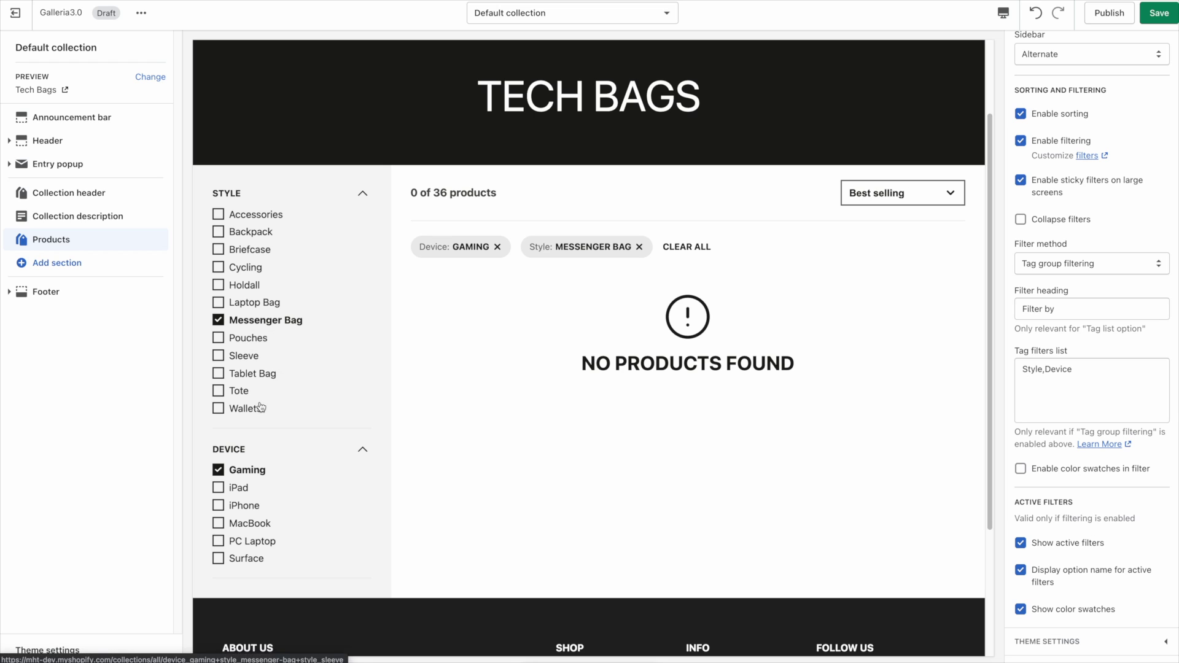
{"action": "left_click", "coordinate": [219, 324]}
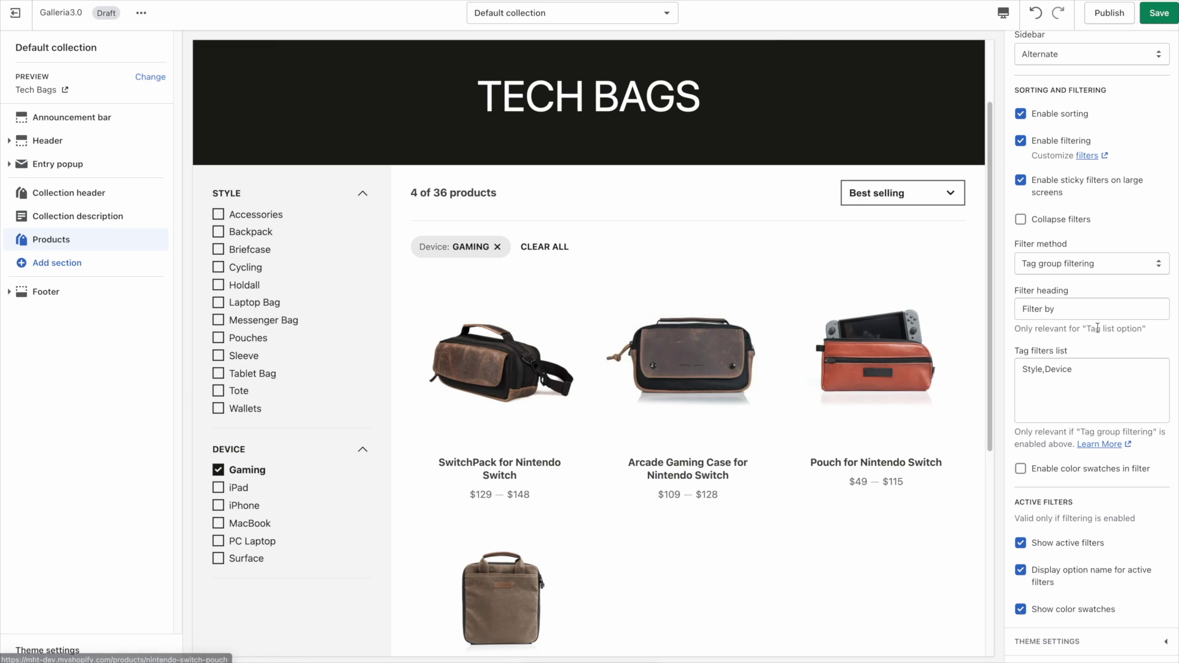
Step: Highlight the group names in the tag filters list and open the Air Porter Carry-On Bag from the admin's product list
{"action": "left_click_drag", "start_coordinate": [1088, 371], "coordinate": [1004, 371]}
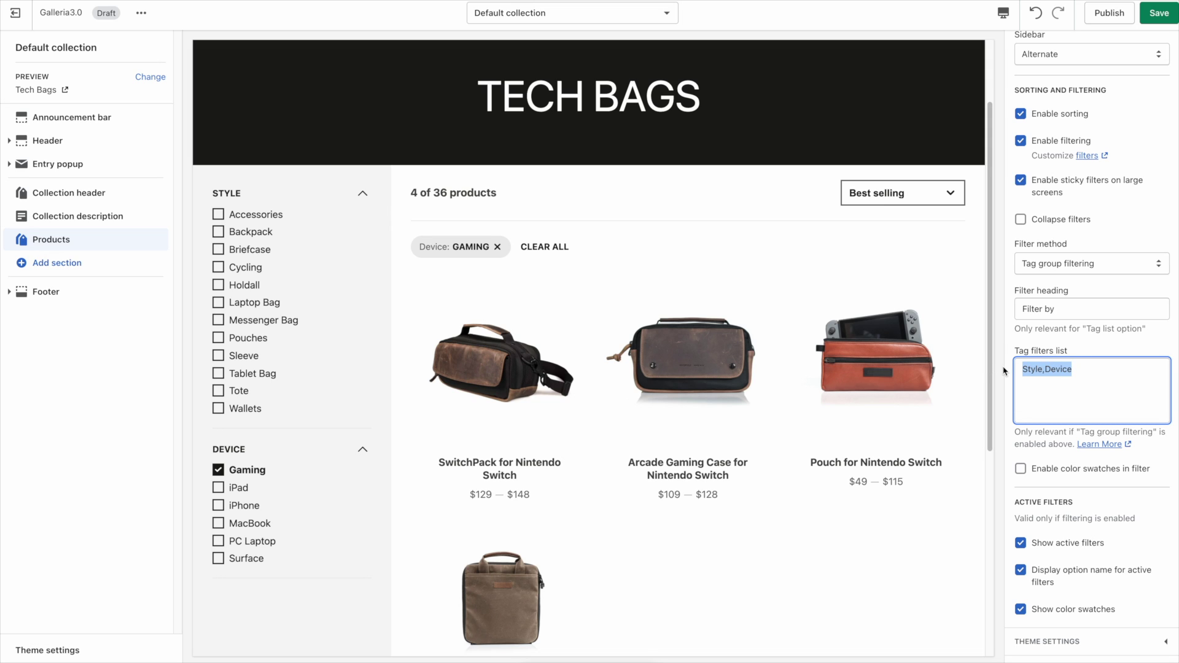
{"action": "left_click", "coordinate": [1070, 375]}
{"action": "left_click_drag", "start_coordinate": [1087, 369], "coordinate": [1028, 369]}
{"action": "left_click", "coordinate": [260, 8]}
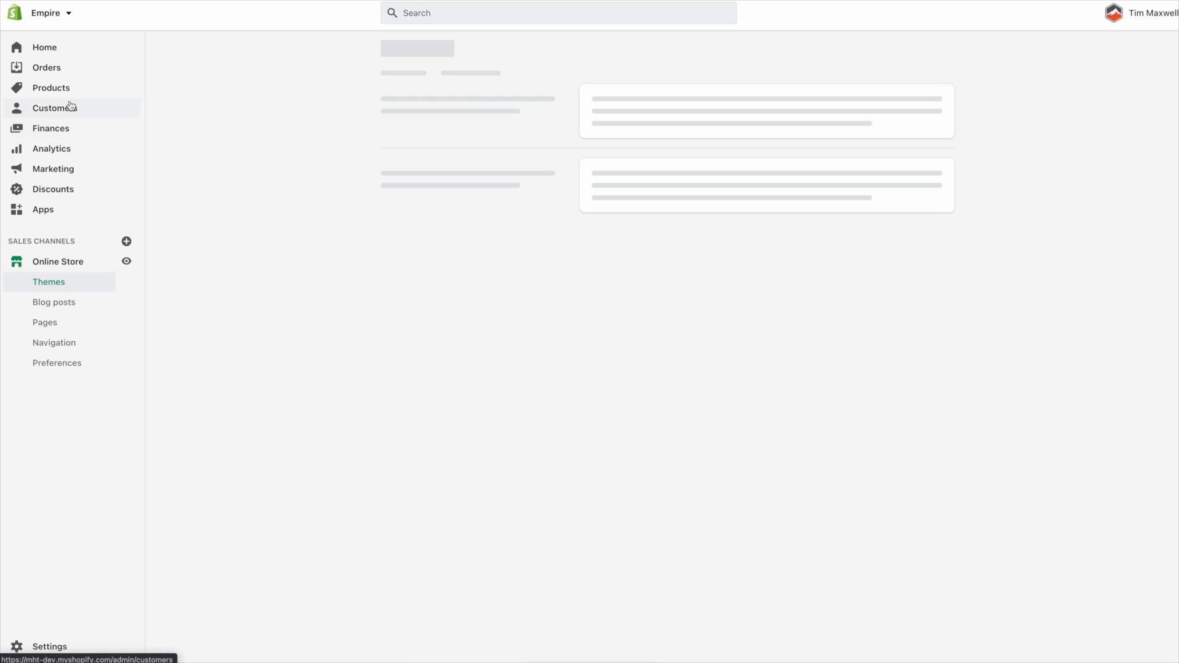
{"action": "left_click", "coordinate": [54, 90]}
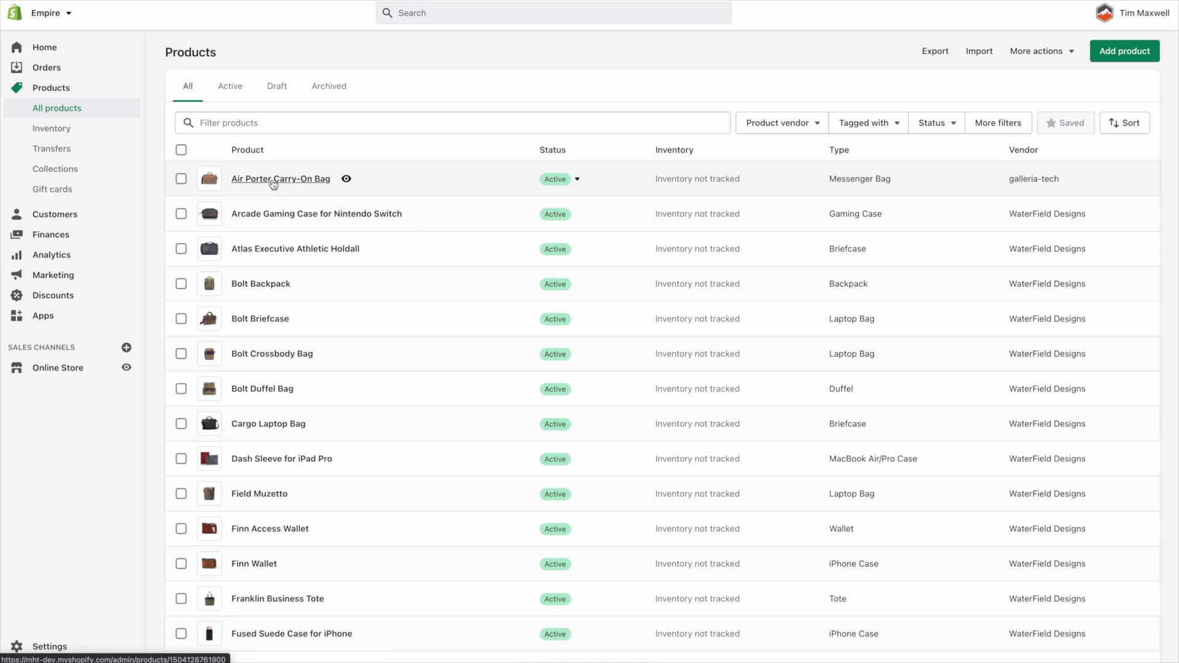
{"action": "left_click", "coordinate": [273, 180]}
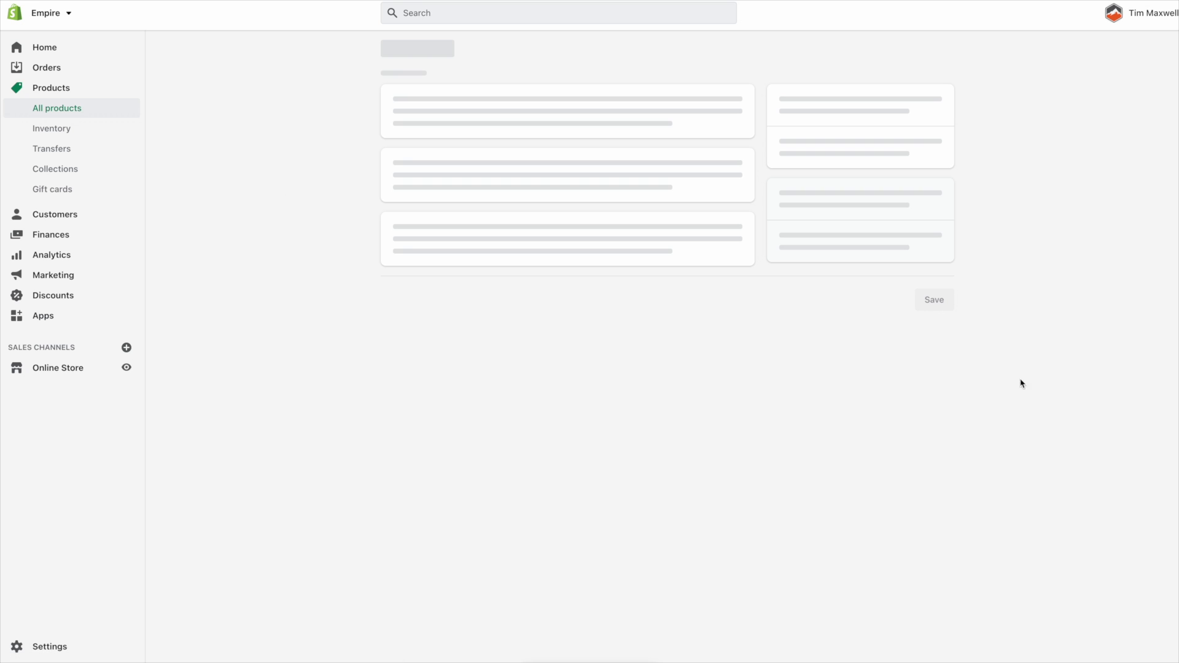
Step: Find the Style tags for the Air Porter Carry-On Bag and add the existing tag Style_Messenger Bag
{"action": "scroll", "coordinate": [983, 351], "scroll_direction": "down", "scroll_amount": 6}
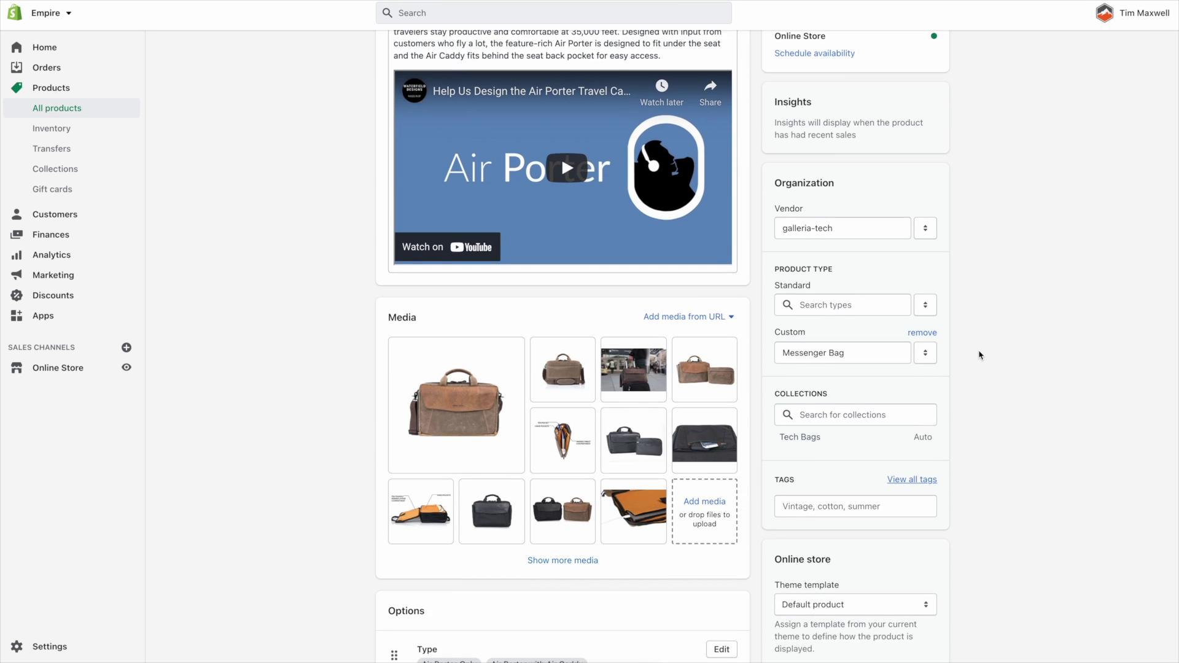
{"action": "scroll", "coordinate": [921, 350], "scroll_direction": "up", "scroll_amount": 2}
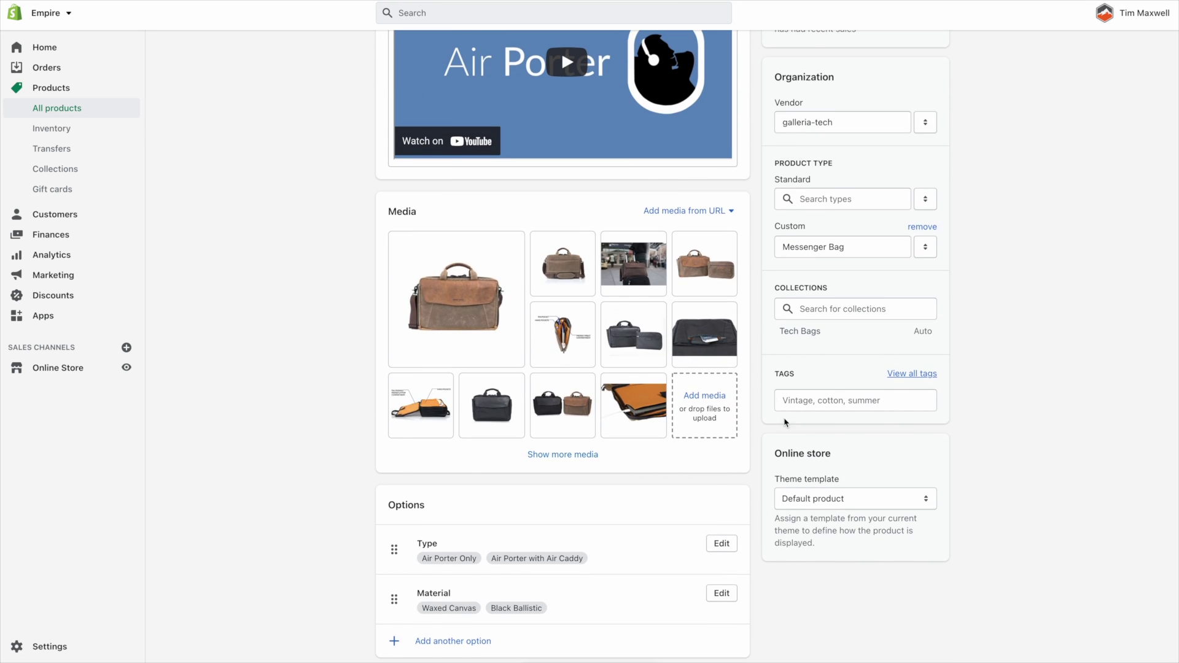
{"action": "scroll", "coordinate": [1005, 421], "scroll_direction": "up", "scroll_amount": 7}
{"action": "scroll", "coordinate": [965, 421], "scroll_direction": "down", "scroll_amount": 9}
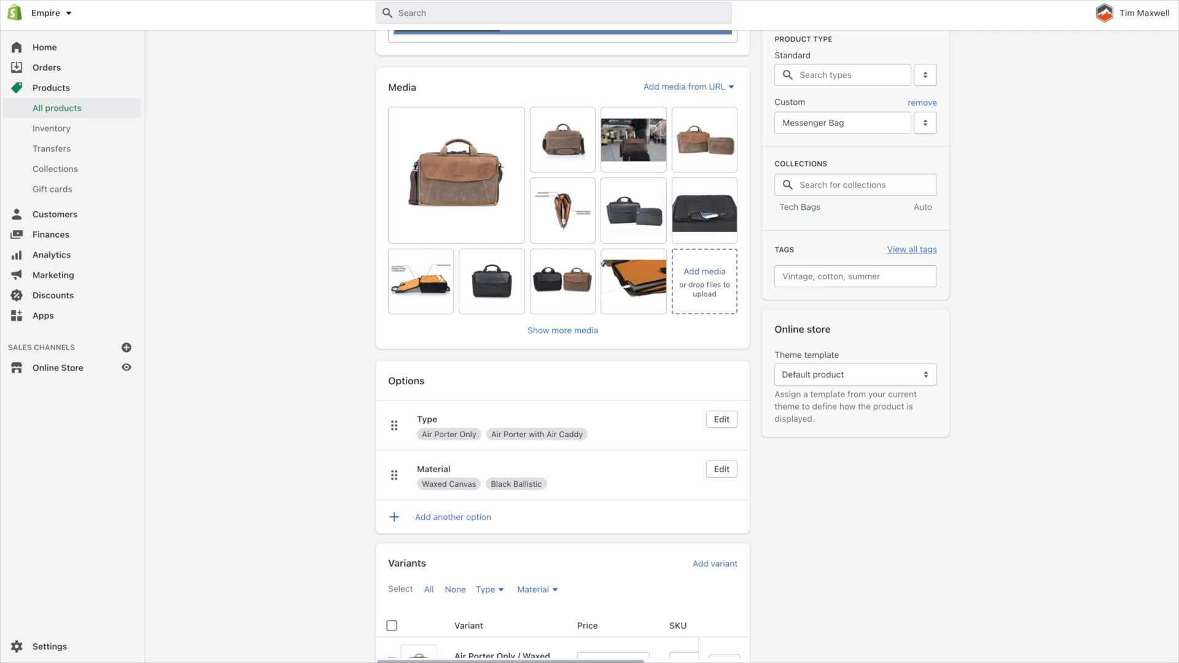
{"action": "left_click", "coordinate": [811, 276]}
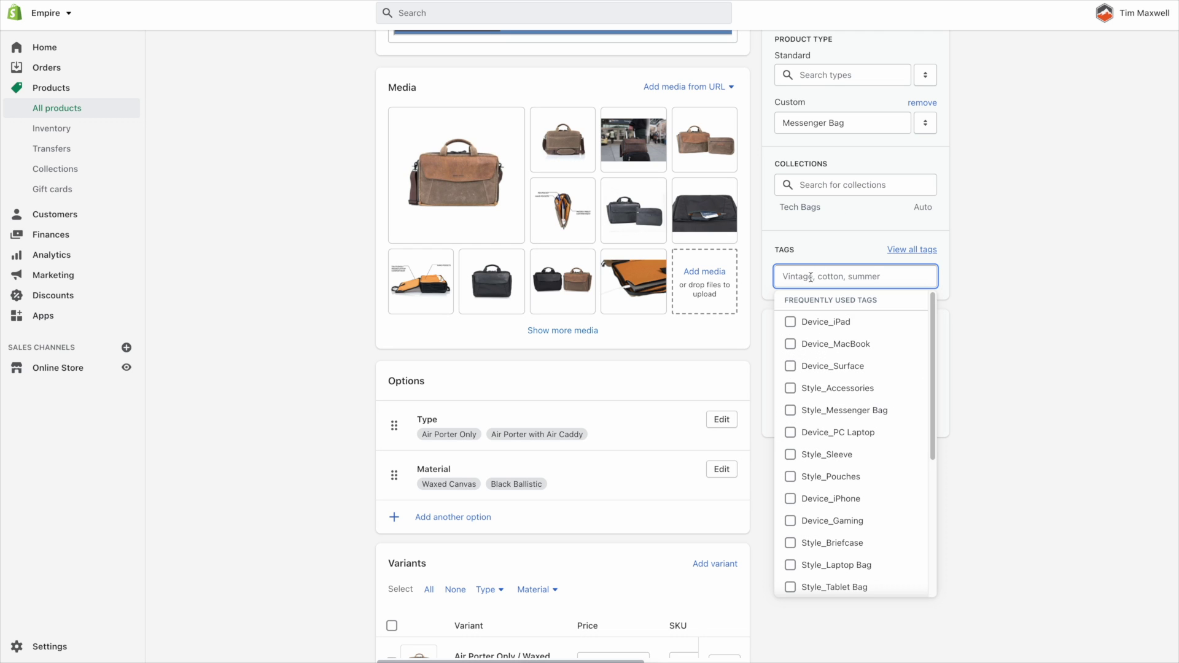
{"action": "type", "text": "Style"}
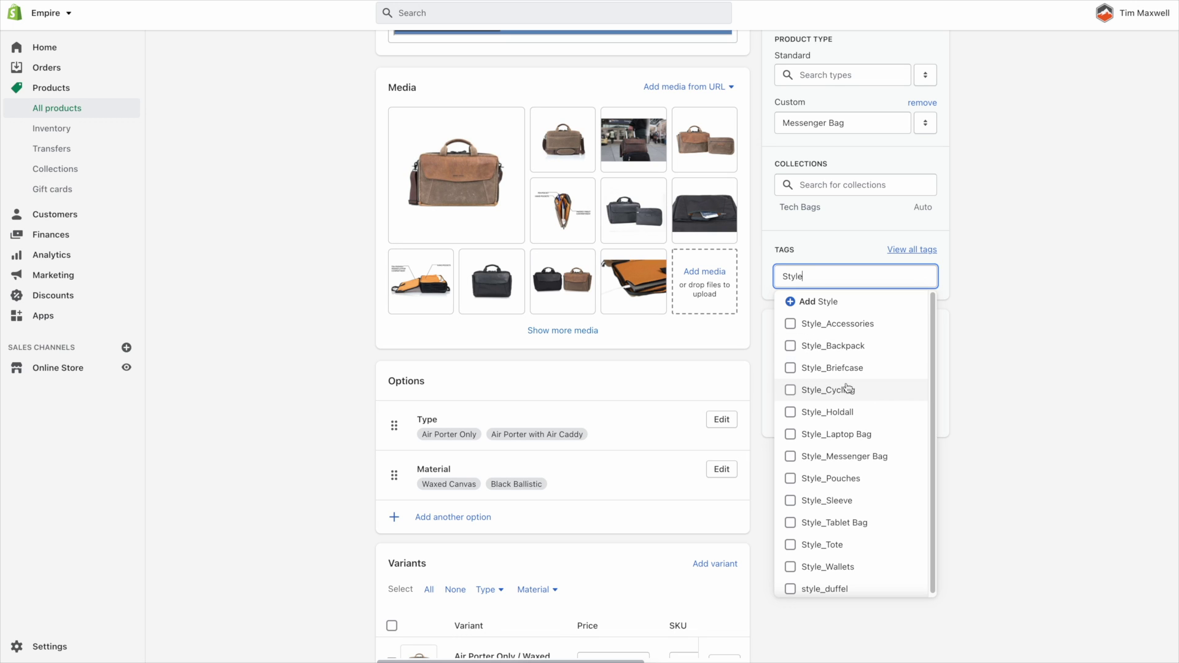
{"action": "scroll", "coordinate": [802, 366], "scroll_direction": "down", "scroll_amount": 1}
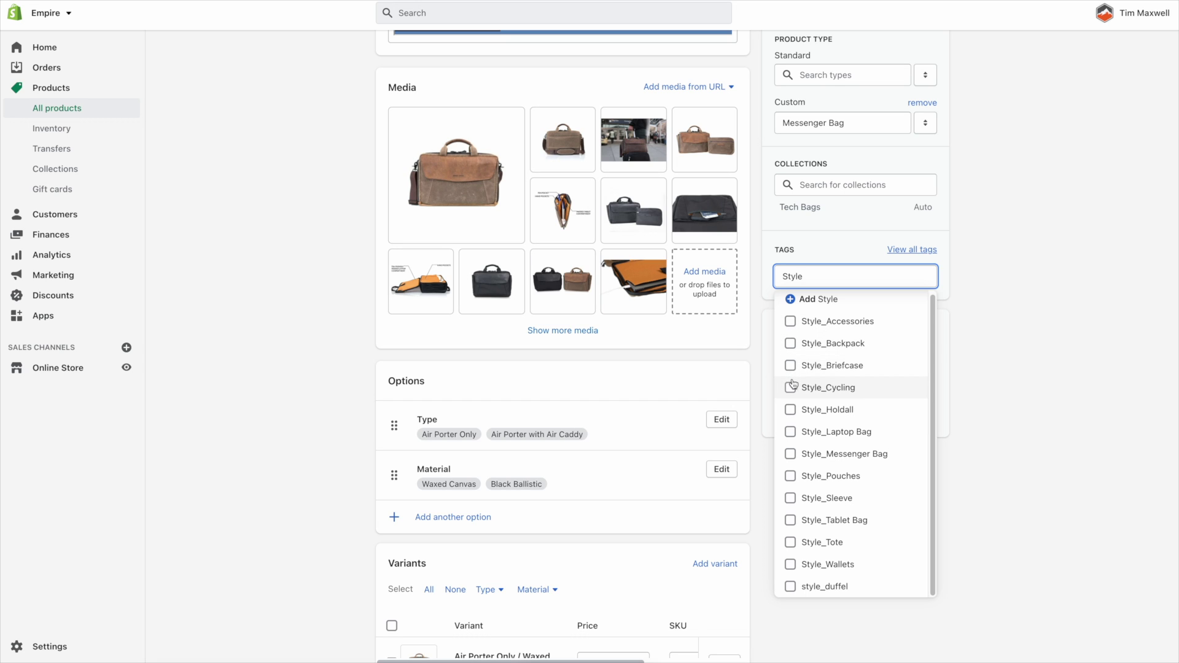
{"action": "left_click", "coordinate": [791, 457]}
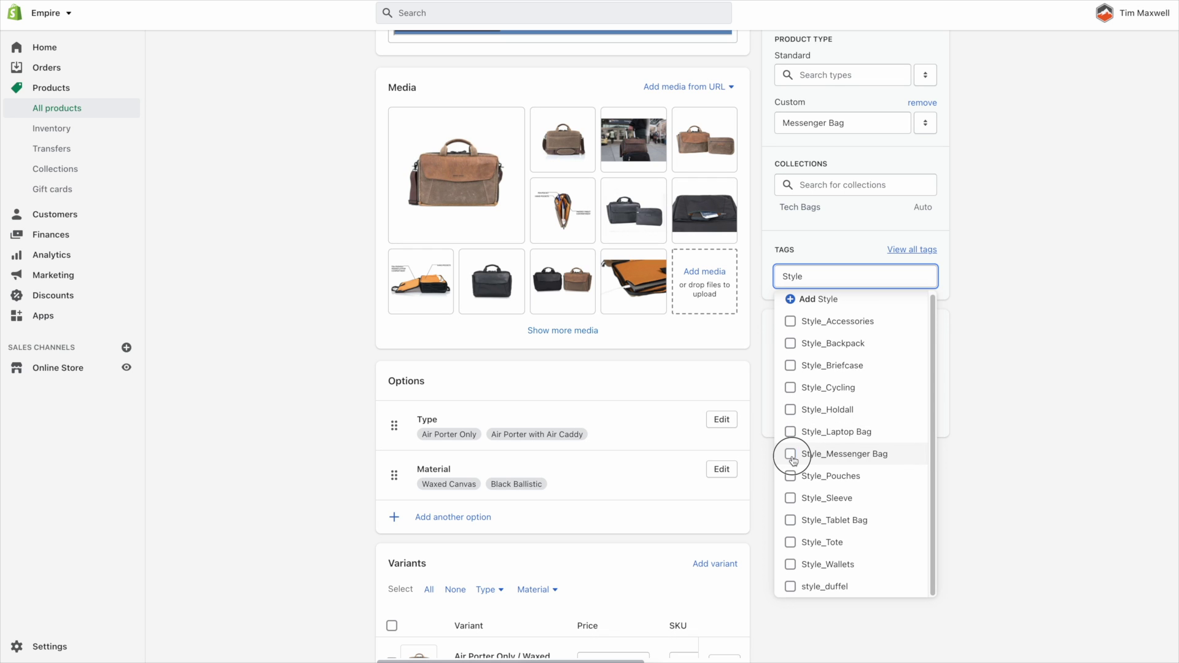
{"action": "left_click", "coordinate": [1043, 354]}
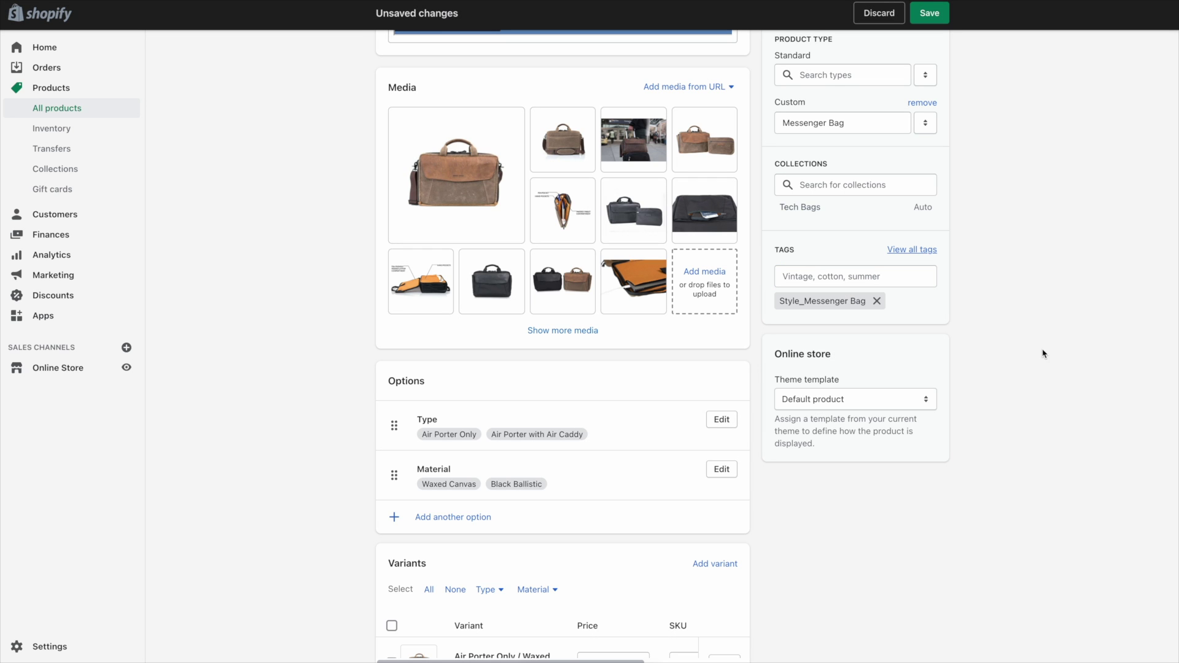
Step: Find the Device tags and add the existing tag Device_MacBook to the Air Porter Carry-On Bag
{"action": "left_click", "coordinate": [842, 278]}
{"action": "type", "text": "Device"}
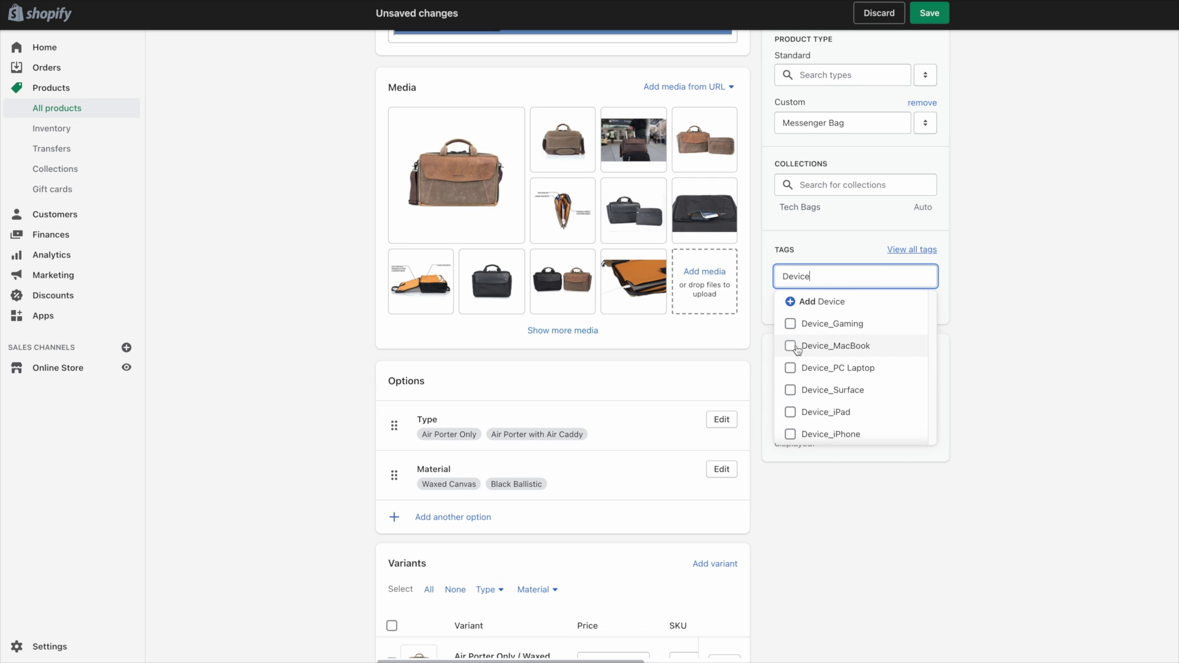
{"action": "left_click", "coordinate": [790, 346]}
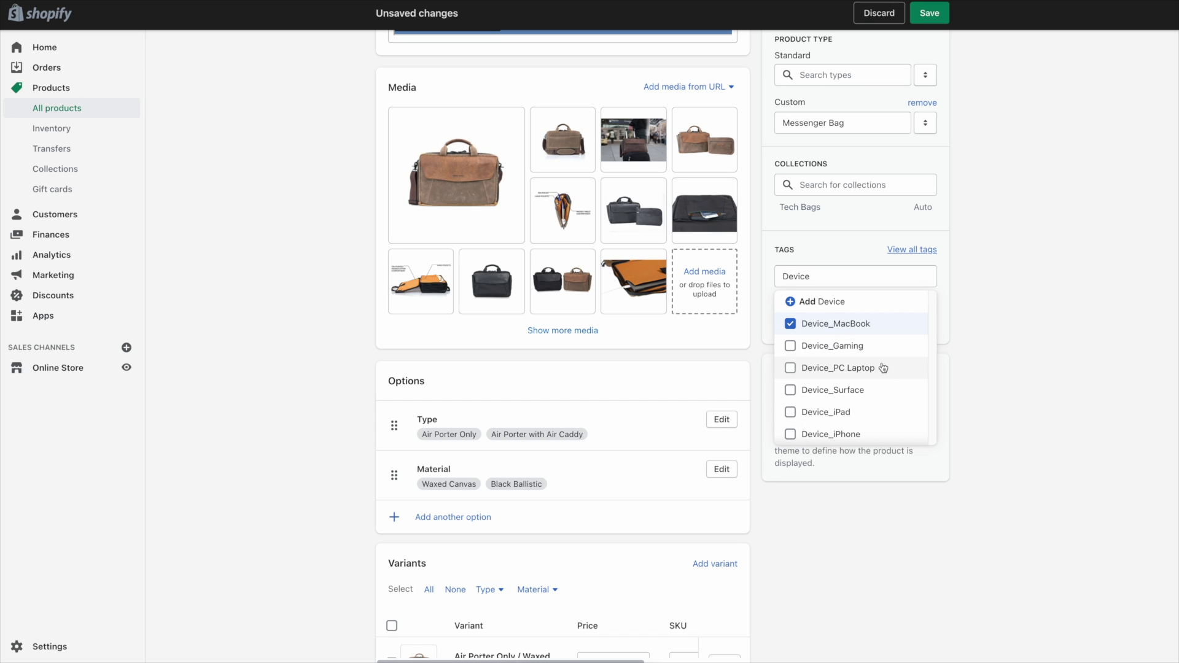
{"action": "left_click", "coordinate": [1043, 299]}
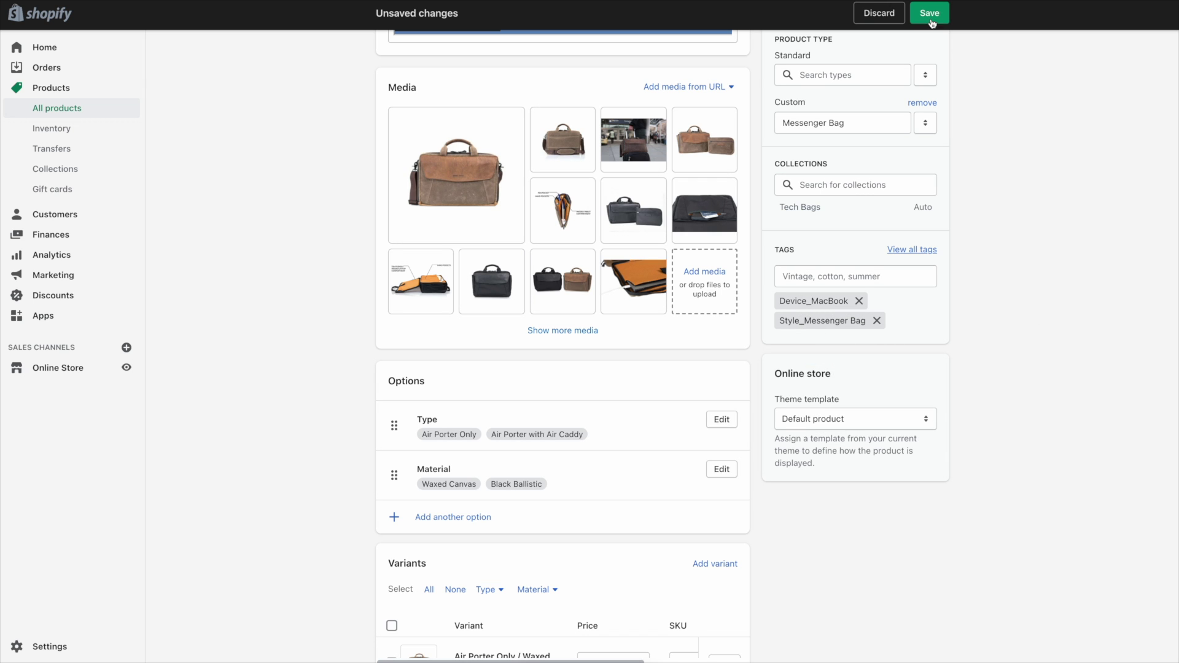
Step: Examine the product's group-prefixed tags, highlighting Device_MacBook, and look over the rest of its product page
{"action": "scroll", "coordinate": [932, 387], "scroll_direction": "up", "scroll_amount": 1}
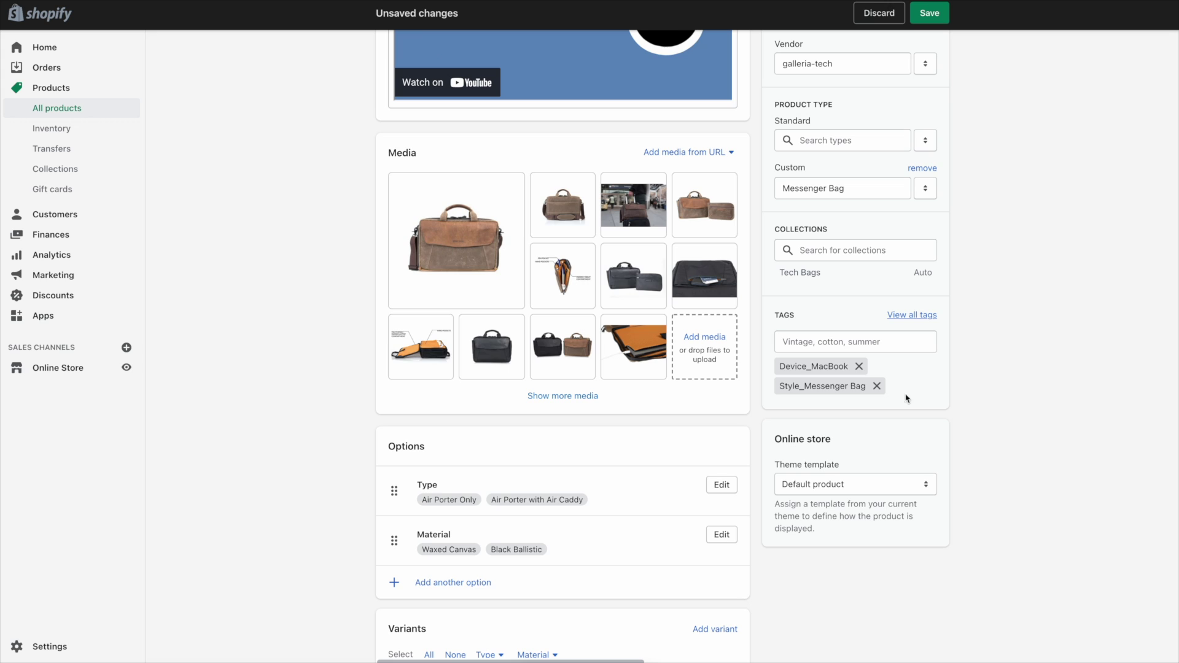
{"action": "left_click_drag", "start_coordinate": [780, 366], "coordinate": [809, 376]}
{"action": "left_click_drag", "start_coordinate": [811, 369], "coordinate": [850, 371]}
{"action": "left_click", "coordinate": [1037, 386]}
{"action": "scroll", "coordinate": [1002, 429], "scroll_direction": "up", "scroll_amount": 4}
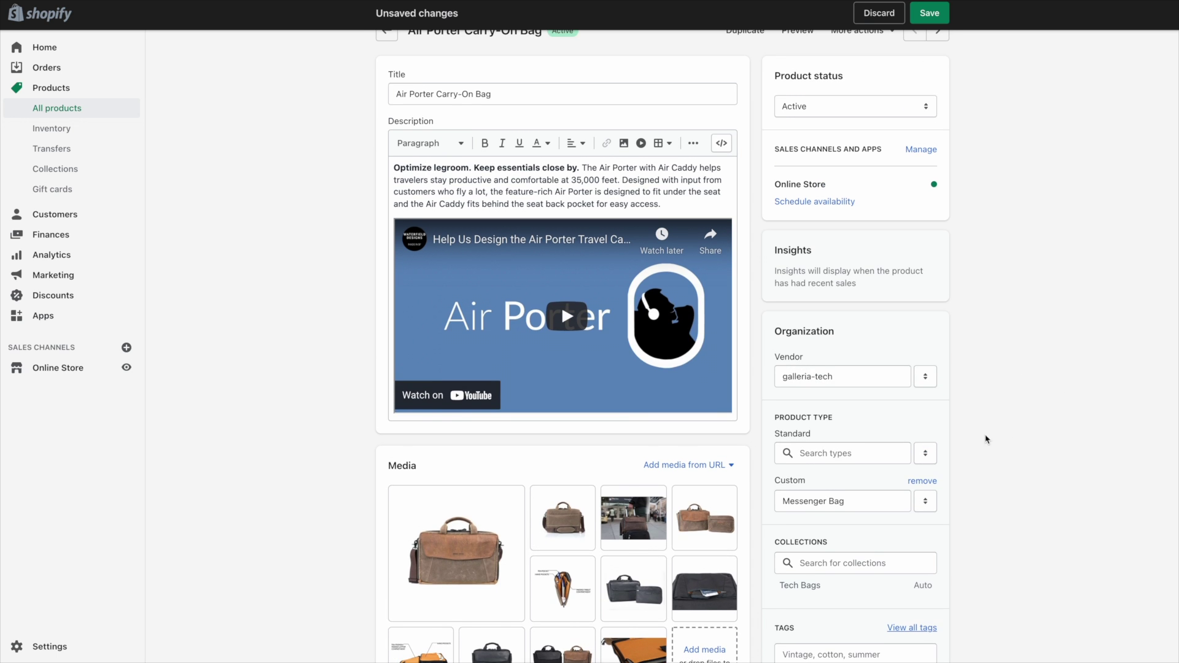
{"action": "scroll", "coordinate": [989, 430], "scroll_direction": "down", "scroll_amount": 2}
{"action": "scroll", "coordinate": [991, 400], "scroll_direction": "down", "scroll_amount": 1}
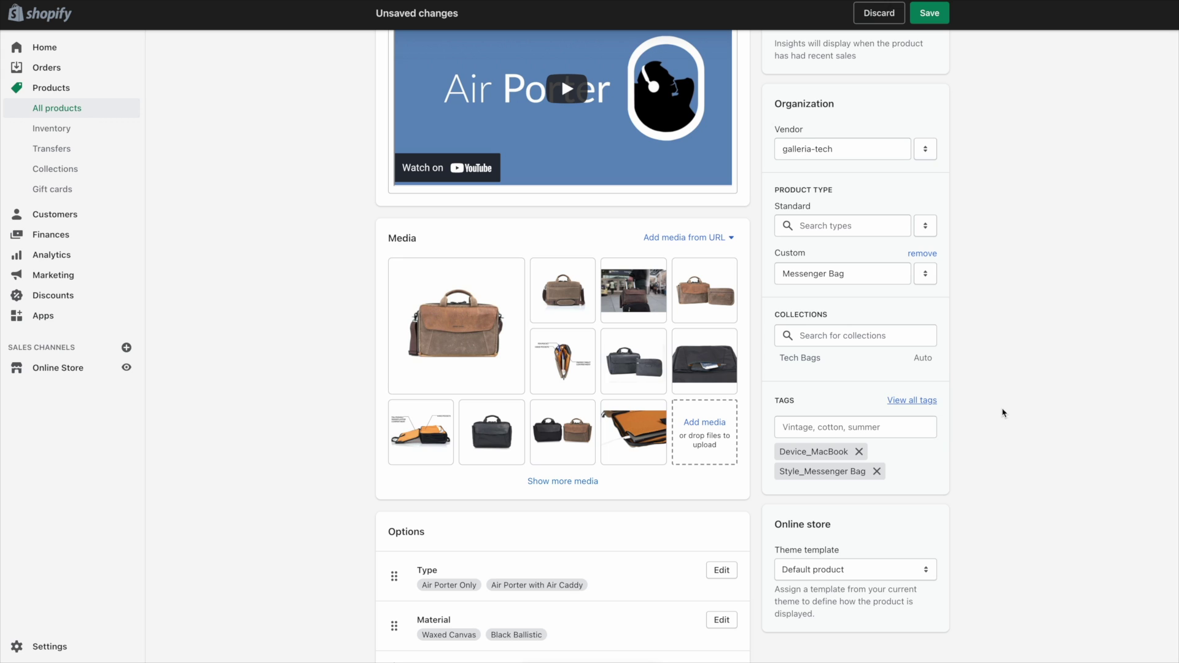
{"action": "double_click", "coordinate": [784, 452]}
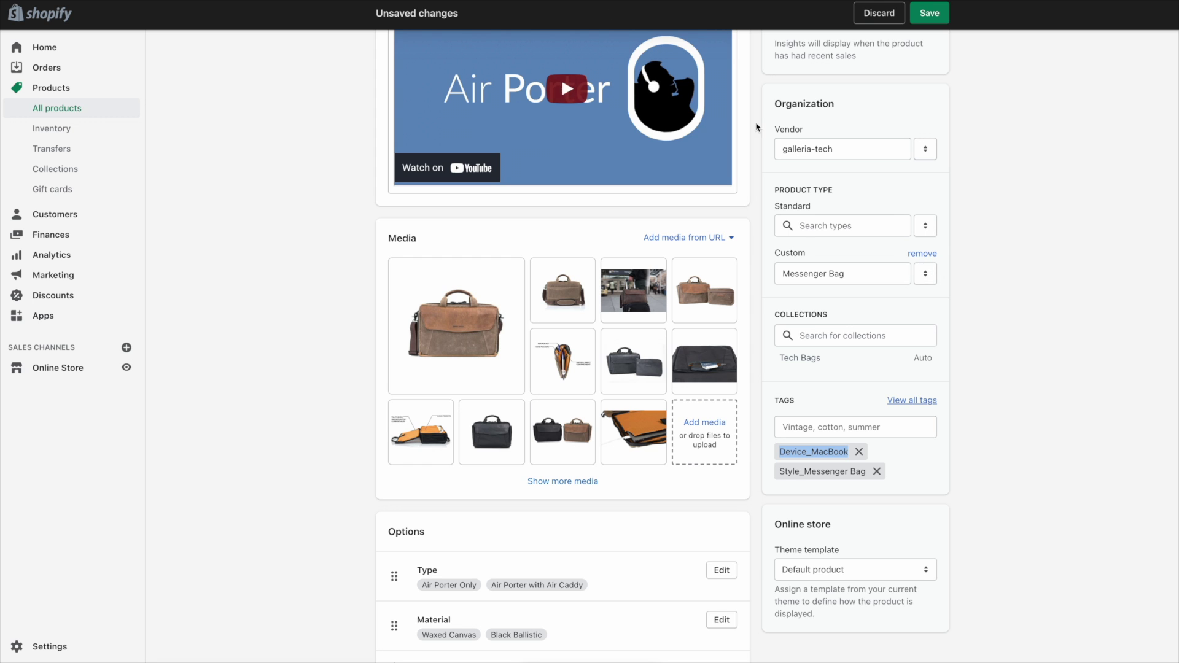
{"action": "left_click", "coordinate": [990, 324]}
{"action": "scroll", "coordinate": [991, 368], "scroll_direction": "up", "scroll_amount": 4}
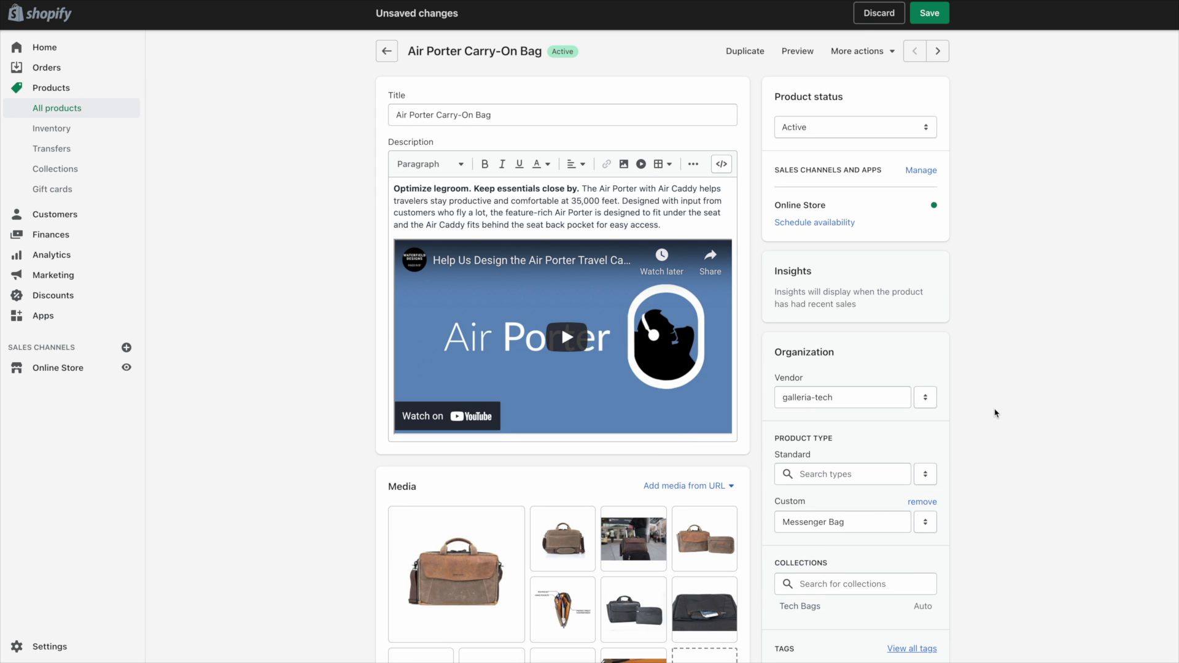